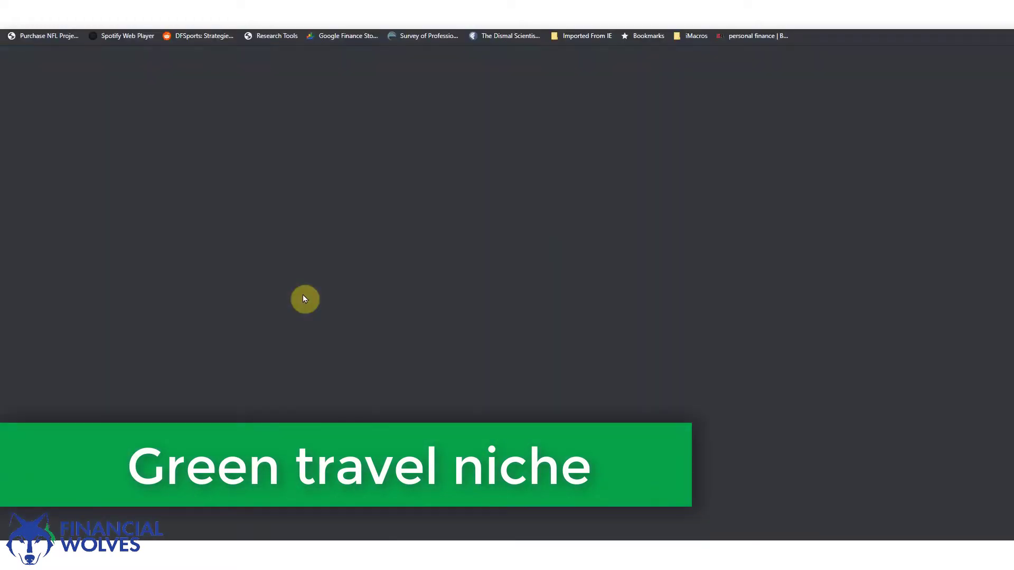
Step: Search Google for 'green travel blog' and scroll through the results
{"action": "type", "text": "green"}
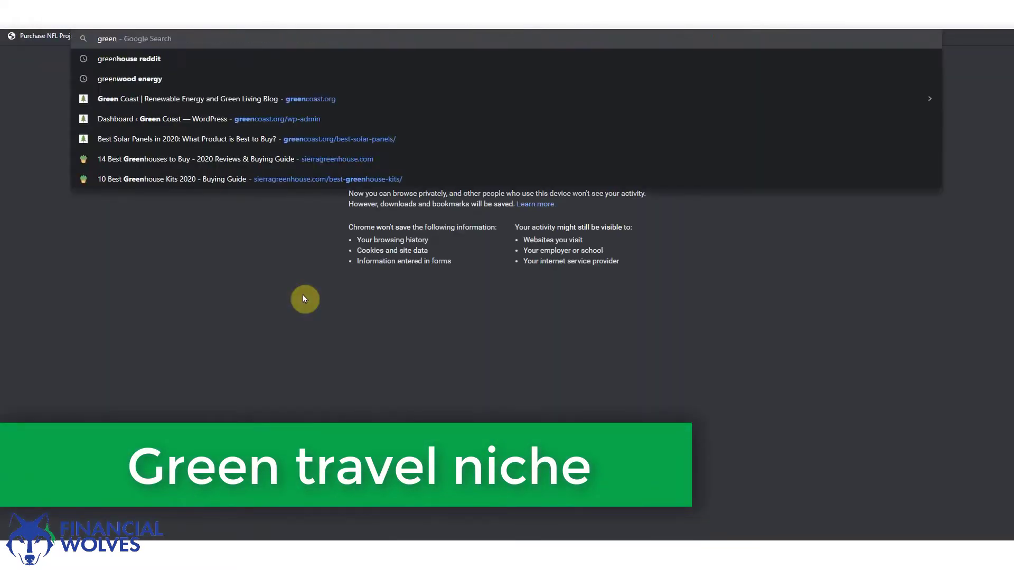
{"action": "key", "text": "shift+F10"}
{"action": "key", "text": "Escape"}
{"action": "type", "text": "travel bl"}
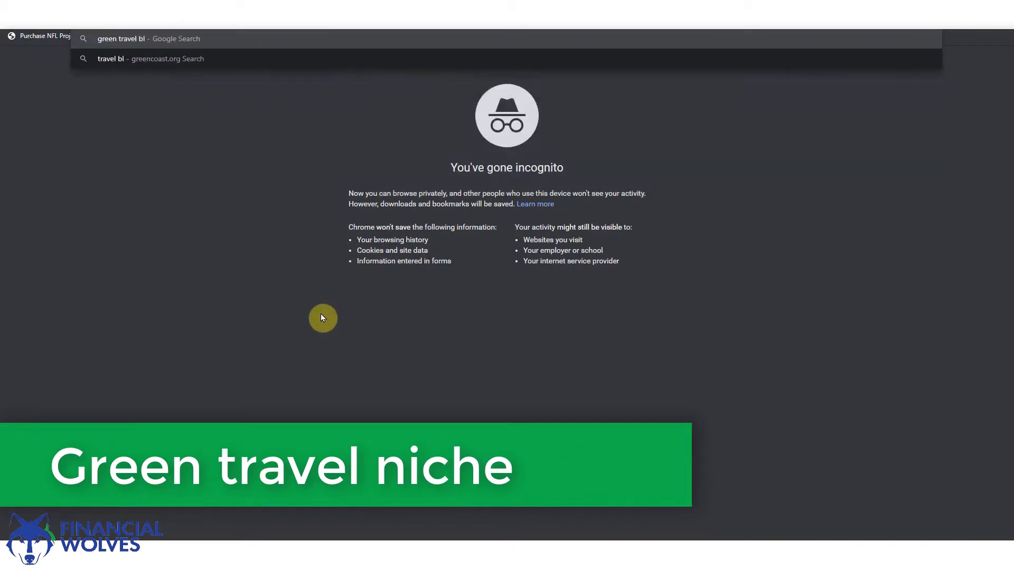
{"action": "key", "text": "Return"}
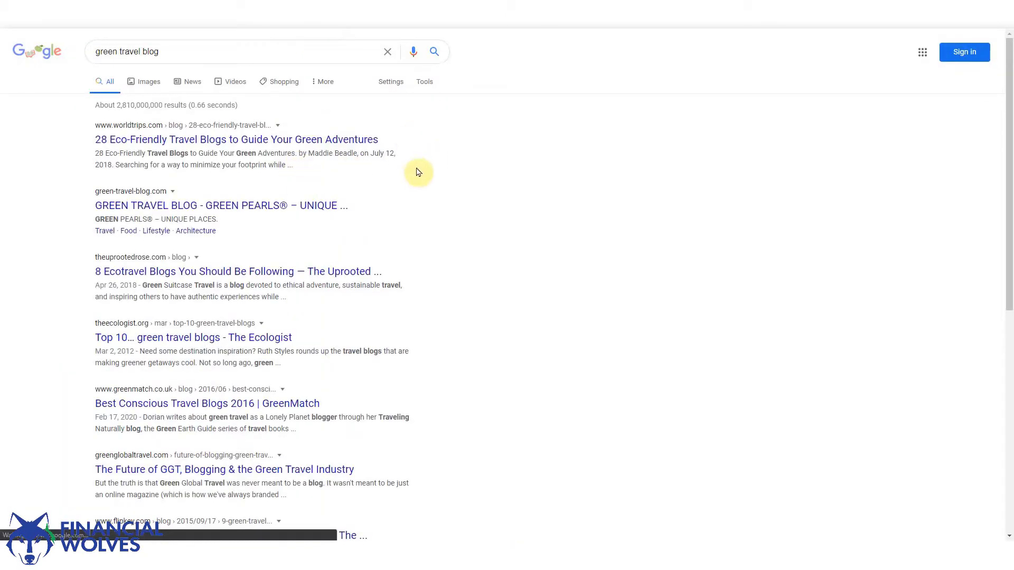
{"action": "scroll", "coordinate": [364, 153], "scroll_direction": "down", "scroll_amount": 1}
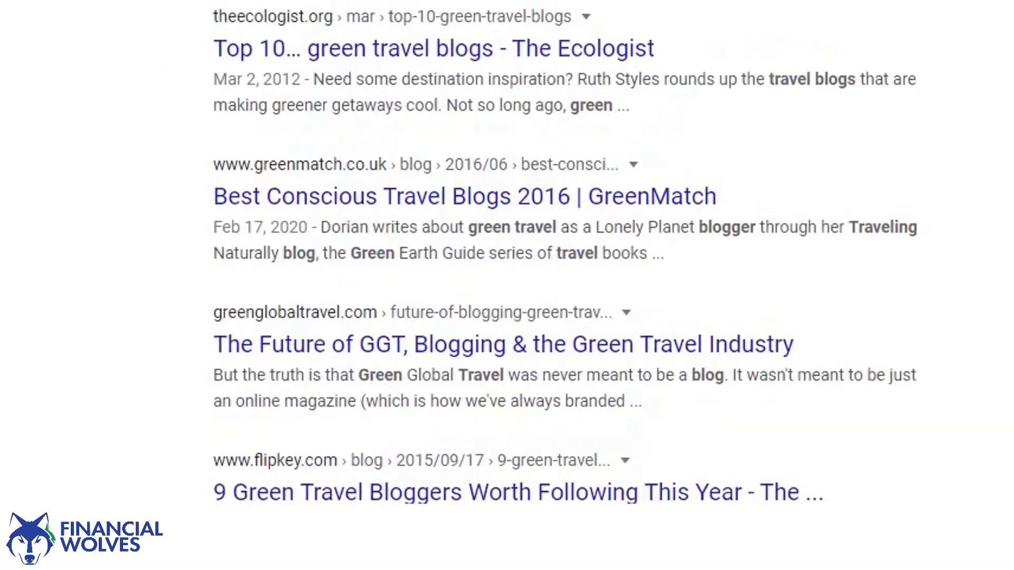
Step: Open the greenglobaltravel.com article about the future of blogging
{"action": "left_click", "coordinate": [507, 348]}
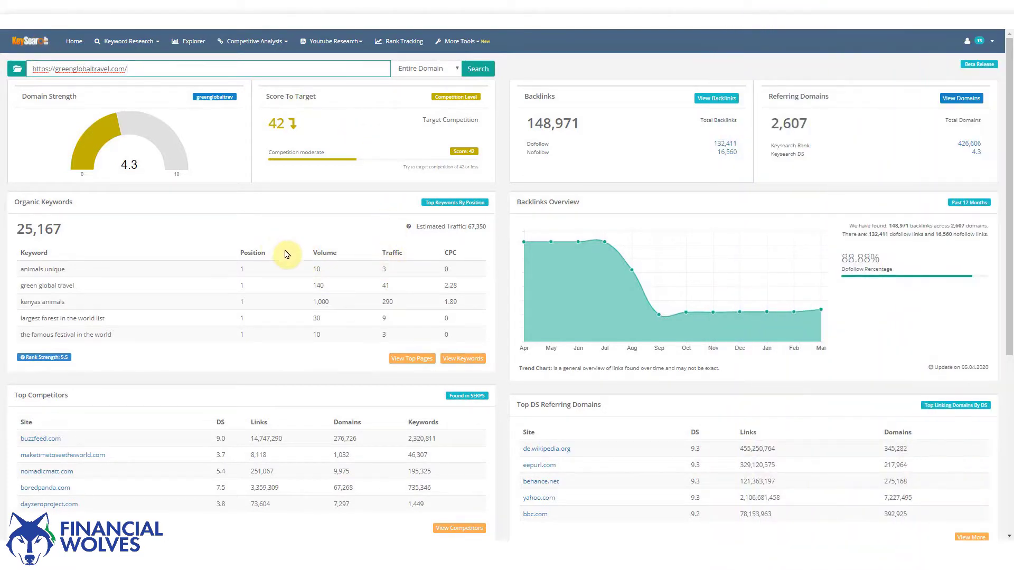
{"action": "left_click", "coordinate": [132, 42]}
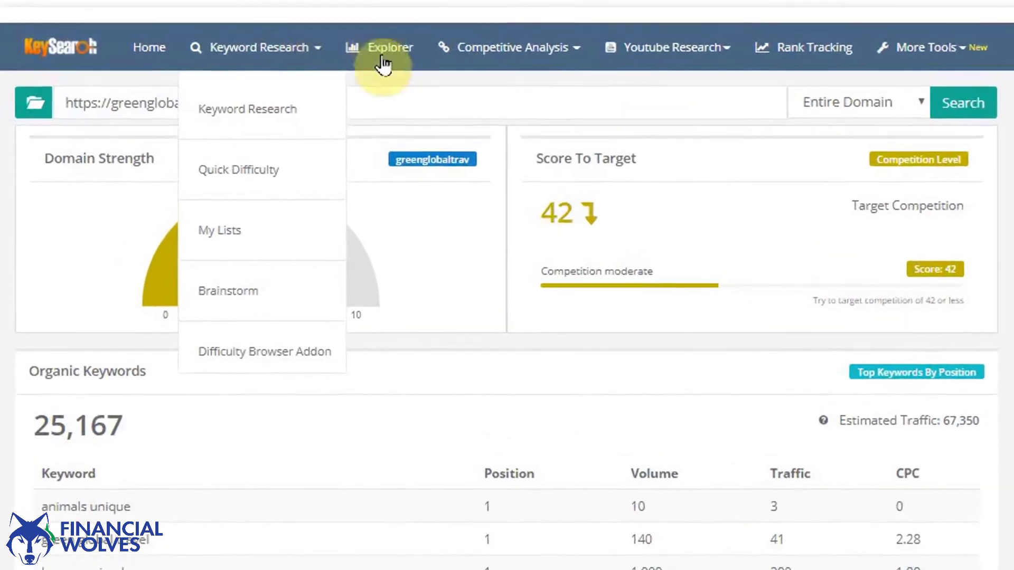
{"action": "triple_click", "coordinate": [545, 276]}
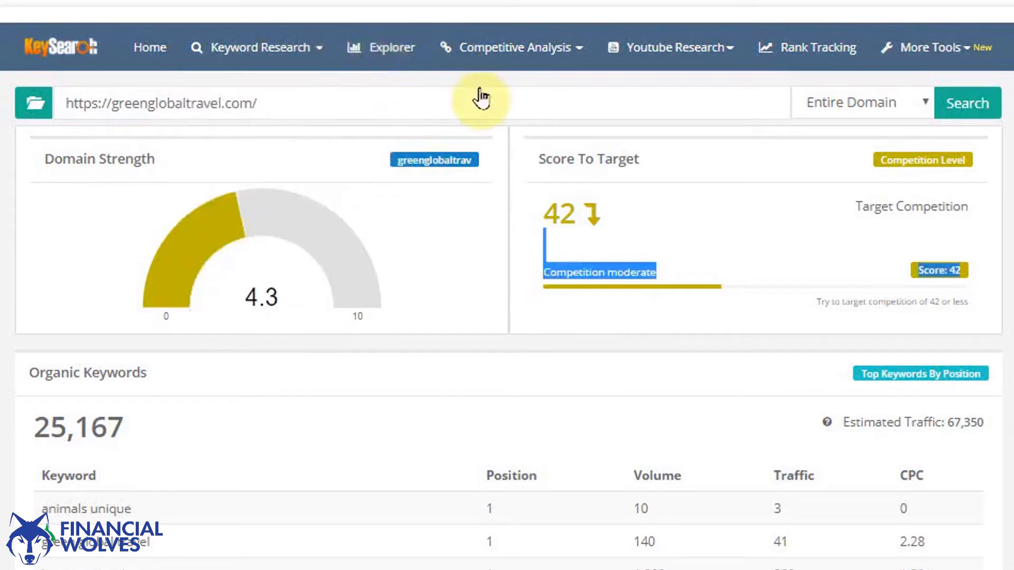
{"action": "left_click", "coordinate": [73, 110]}
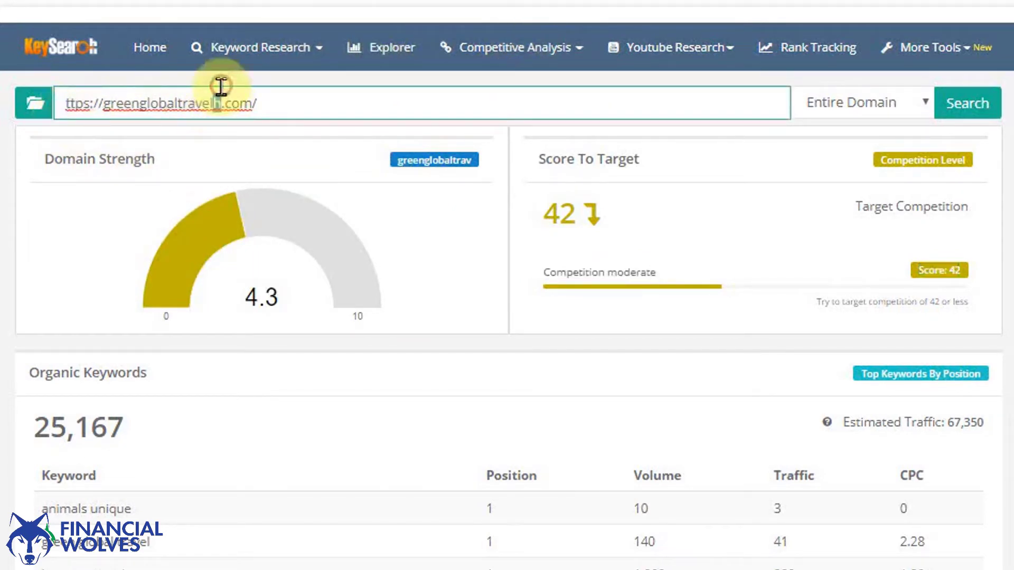
{"action": "key", "text": "BackSpace"}
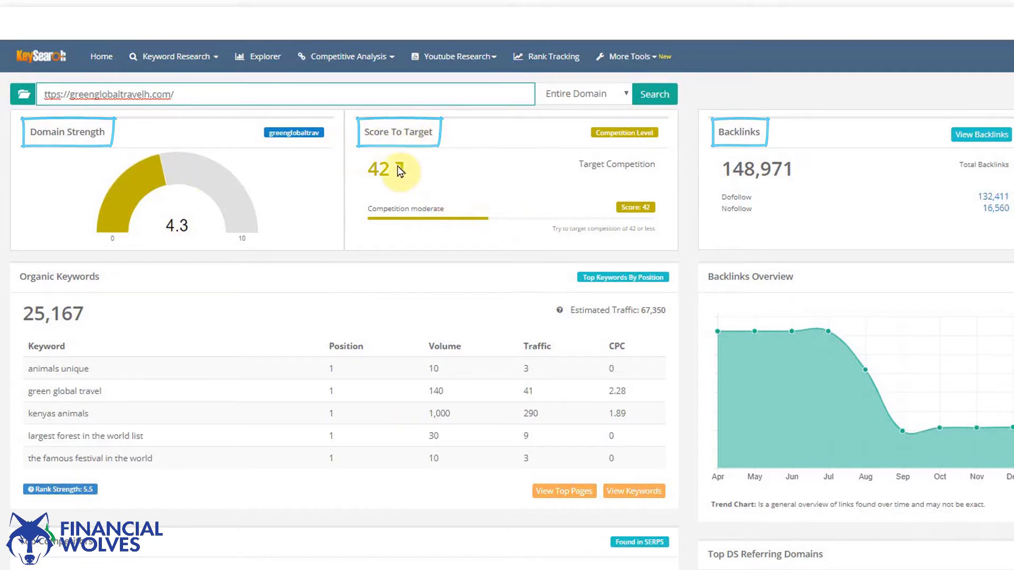
{"action": "left_click_drag", "start_coordinate": [371, 161], "coordinate": [401, 177]}
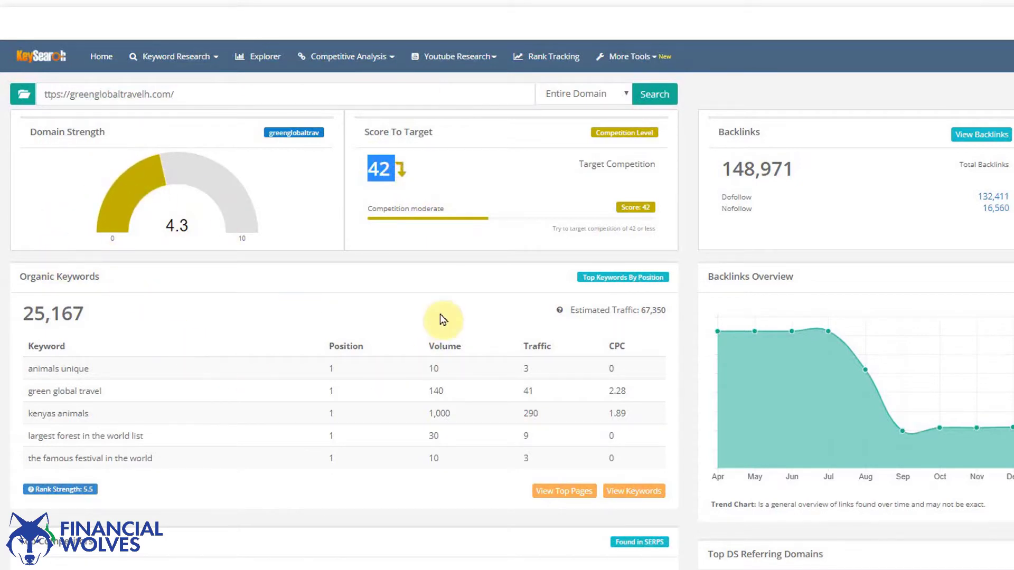
{"action": "left_click", "coordinate": [666, 309]}
{"action": "mouse_move", "coordinate": [666, 311]}
{"action": "left_mouse_down"}
{"action": "mouse_move", "coordinate": [640, 308]}
{"action": "mouse_move", "coordinate": [657, 314]}
{"action": "left_mouse_up"}
{"action": "left_click", "coordinate": [658, 313]}
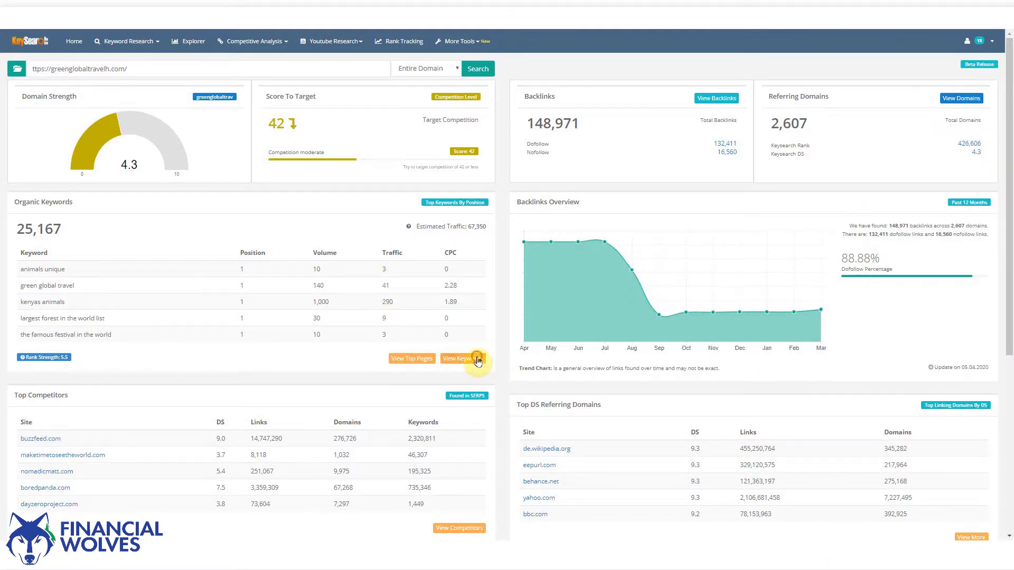
Step: Open the full Organic Keywords list for greenglobaltravel.com with View Keywords
{"action": "left_click", "coordinate": [477, 360]}
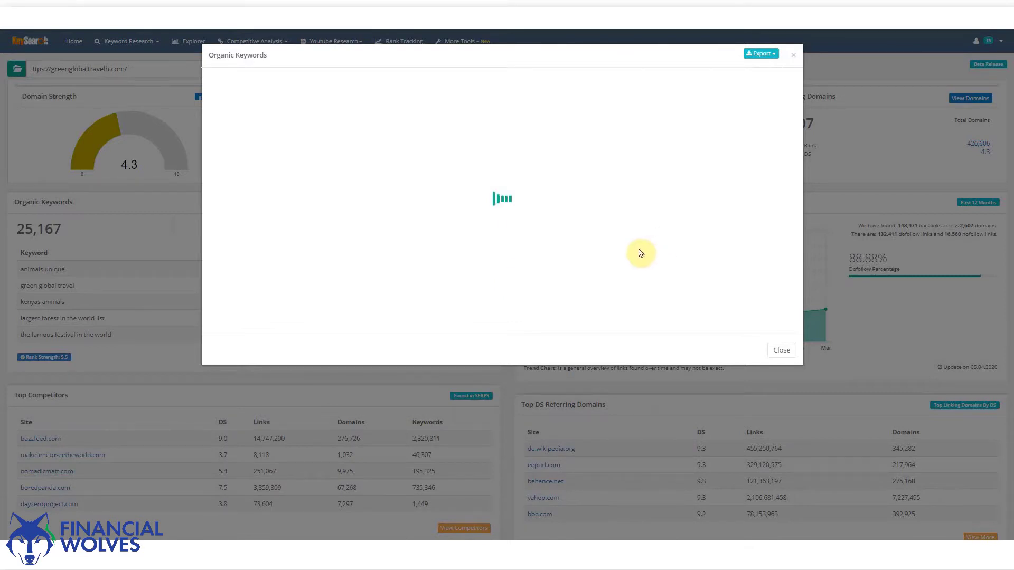
Step: Review the organic keyword volumes, then export the keyword list to CSV
{"action": "scroll", "coordinate": [579, 267], "scroll_direction": "down", "scroll_amount": 2}
{"action": "scroll", "coordinate": [607, 275], "scroll_direction": "up", "scroll_amount": 2}
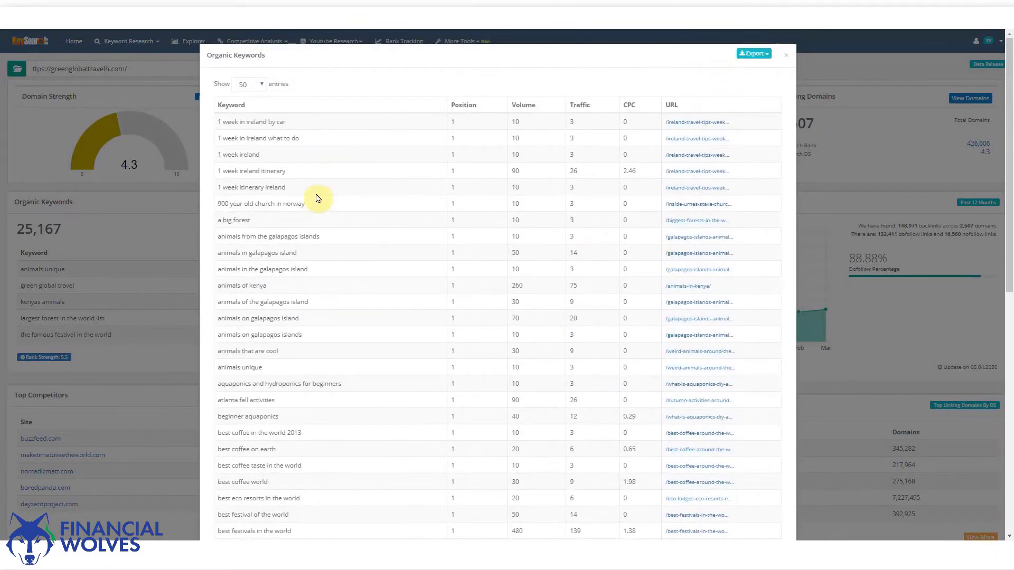
{"action": "scroll", "coordinate": [317, 206], "scroll_direction": "down", "scroll_amount": 9}
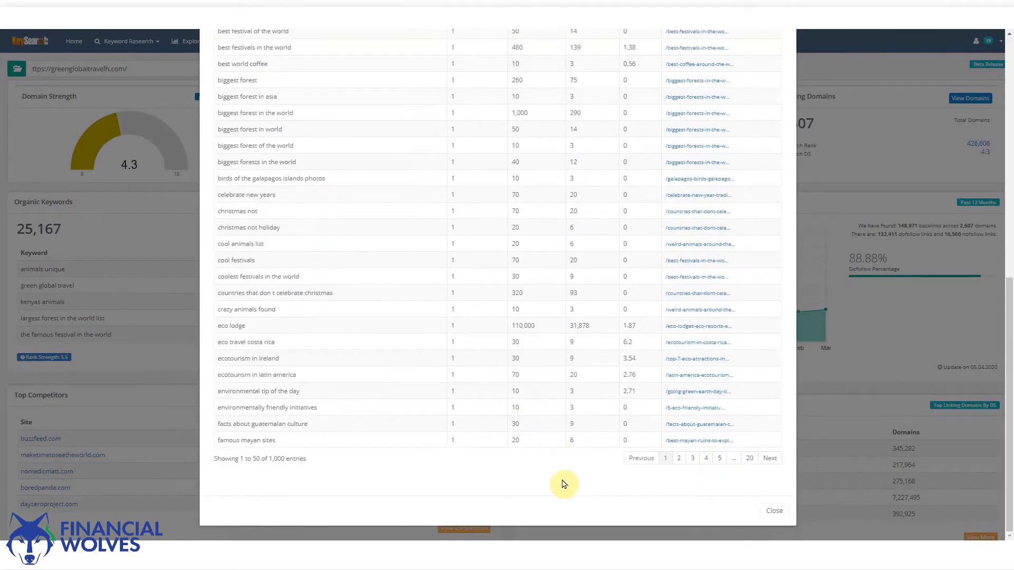
{"action": "scroll", "coordinate": [561, 123], "scroll_direction": "up", "scroll_amount": 2}
{"action": "scroll", "coordinate": [570, 150], "scroll_direction": "up", "scroll_amount": 7}
{"action": "scroll", "coordinate": [712, 477], "scroll_direction": "down", "scroll_amount": 9}
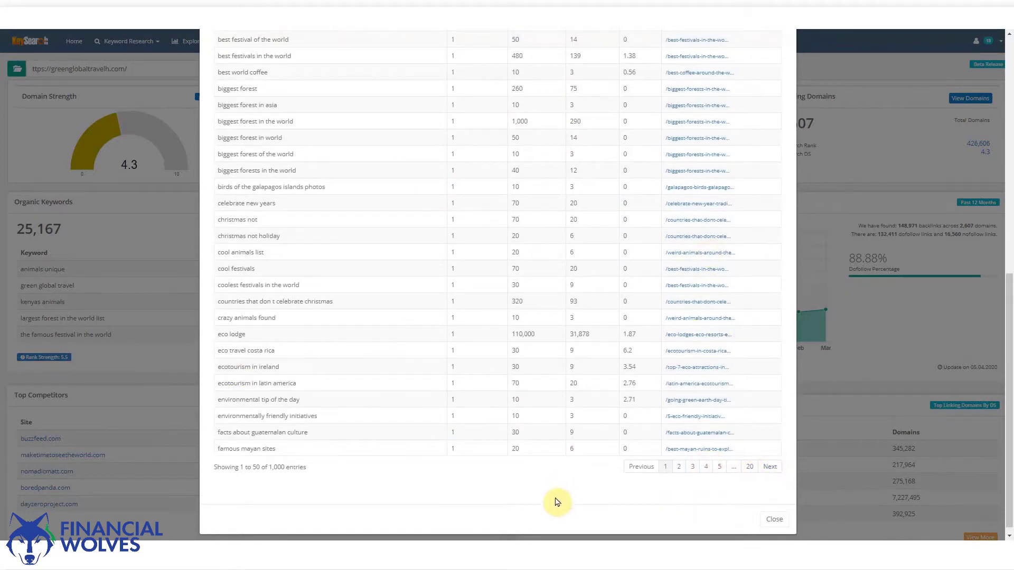
{"action": "scroll", "coordinate": [634, 327], "scroll_direction": "up", "scroll_amount": 9}
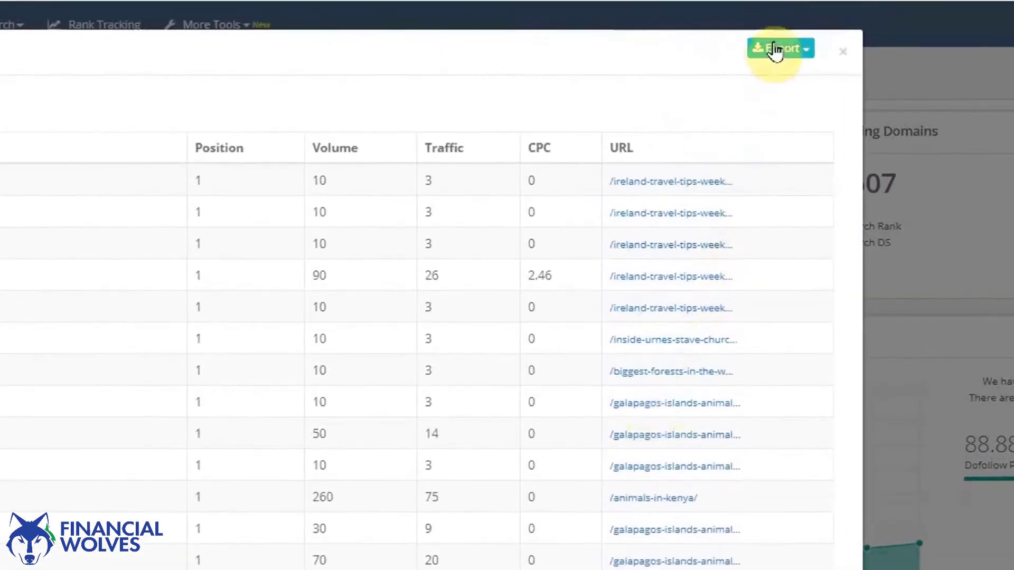
{"action": "left_click", "coordinate": [774, 52]}
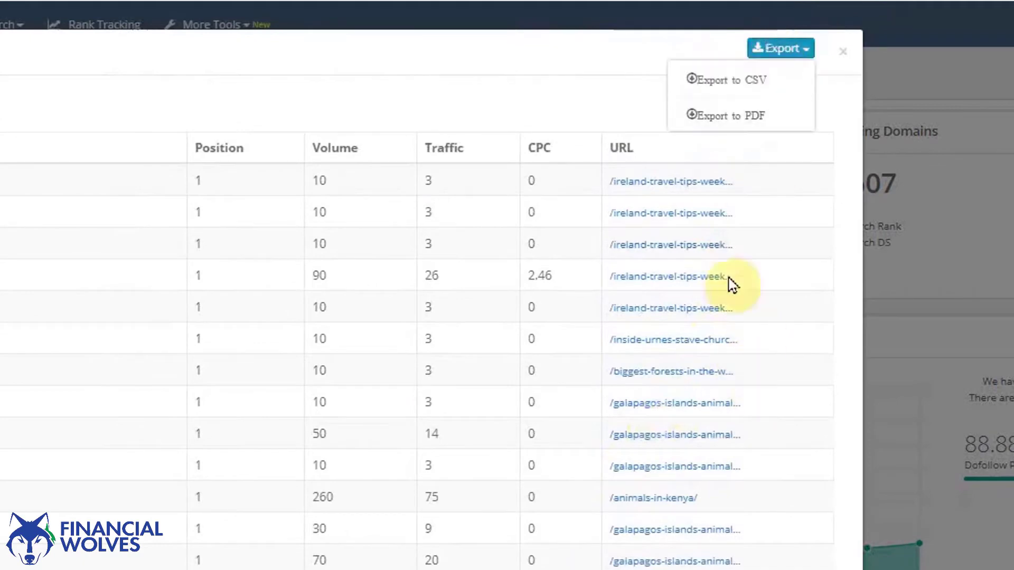
{"action": "left_click", "coordinate": [749, 81]}
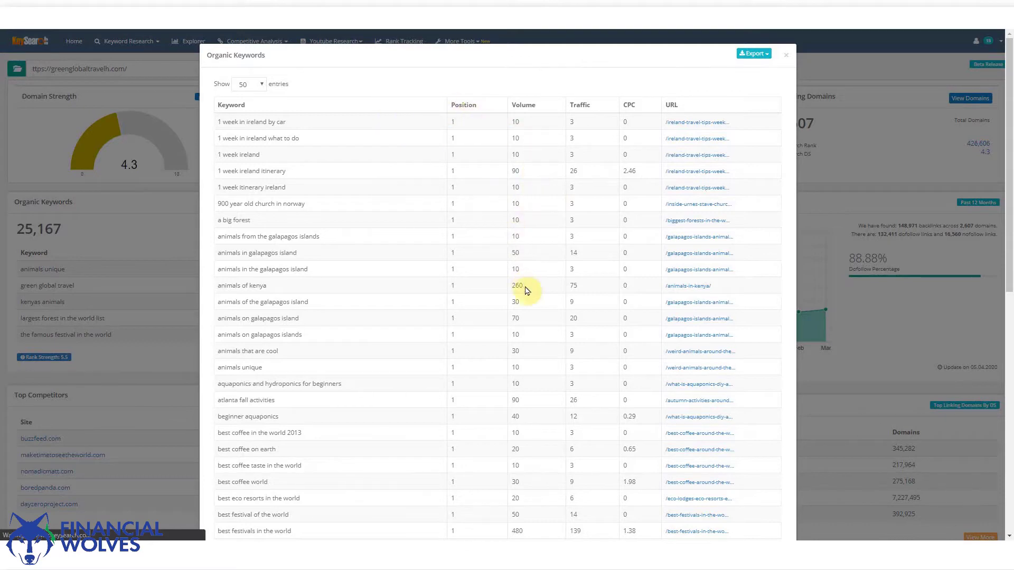
Step: Look over the exported sheet's Keyword, Position, Volume, Traffic, CPC and Url columns
{"action": "scroll", "coordinate": [527, 290], "scroll_direction": "down", "scroll_amount": 10}
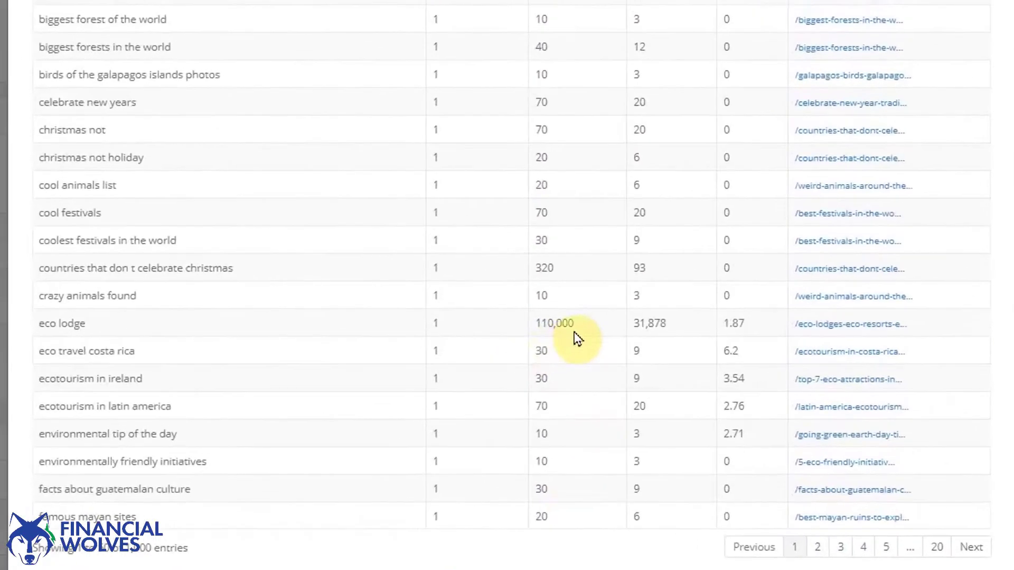
{"action": "left_click_drag", "start_coordinate": [577, 338], "coordinate": [486, 337]}
{"action": "scroll", "coordinate": [623, 422], "scroll_direction": "up", "scroll_amount": 7}
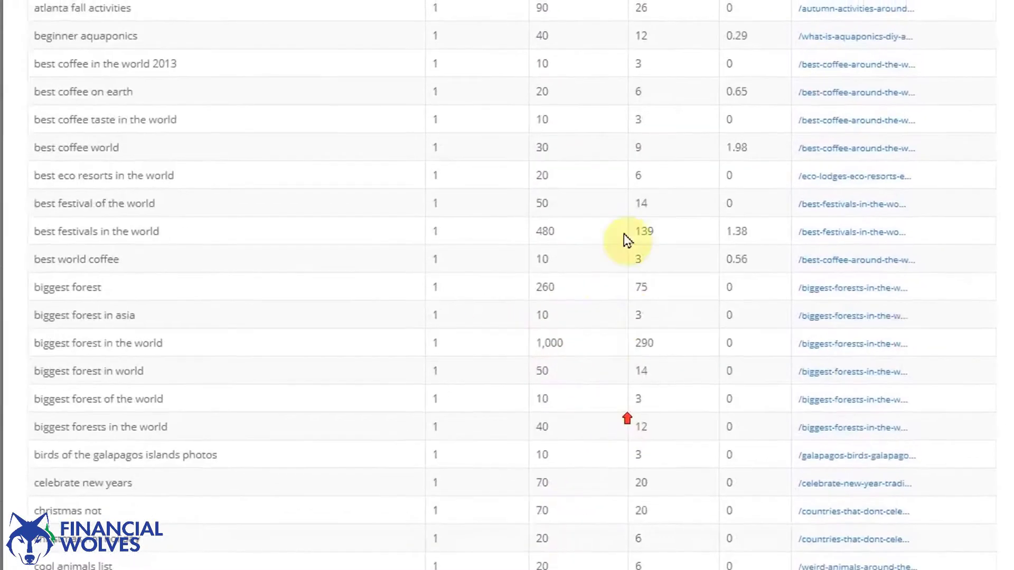
{"action": "scroll", "coordinate": [622, 234], "scroll_direction": "up", "scroll_amount": 5}
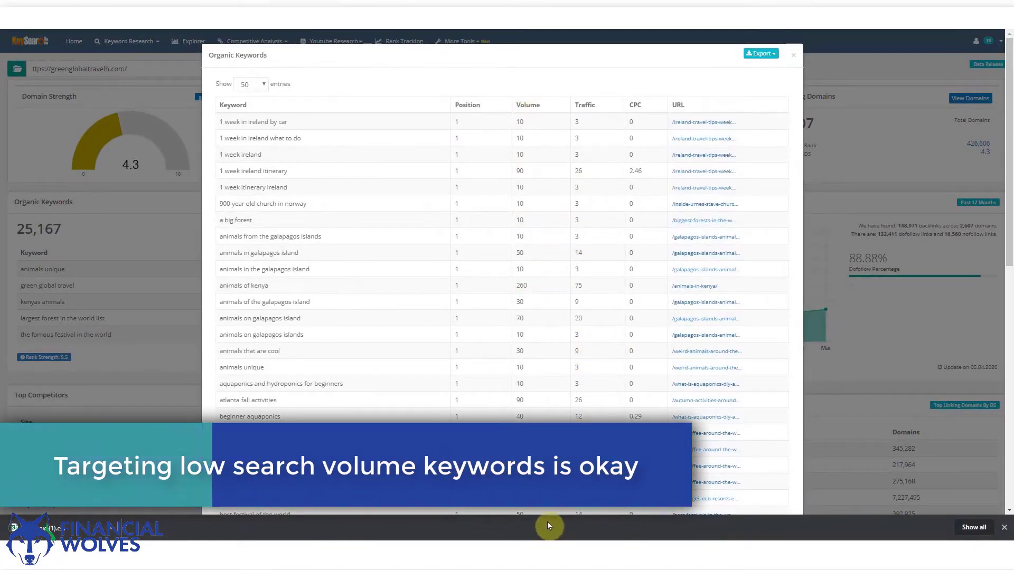
{"action": "scroll", "coordinate": [560, 369], "scroll_direction": "down", "scroll_amount": 10}
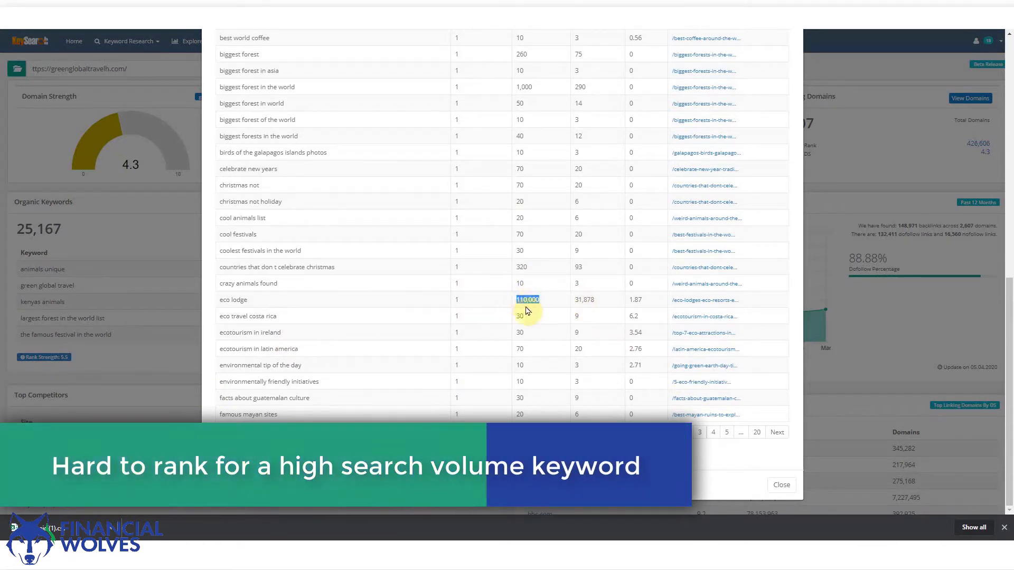
{"action": "scroll", "coordinate": [526, 312], "scroll_direction": "up", "scroll_amount": 10}
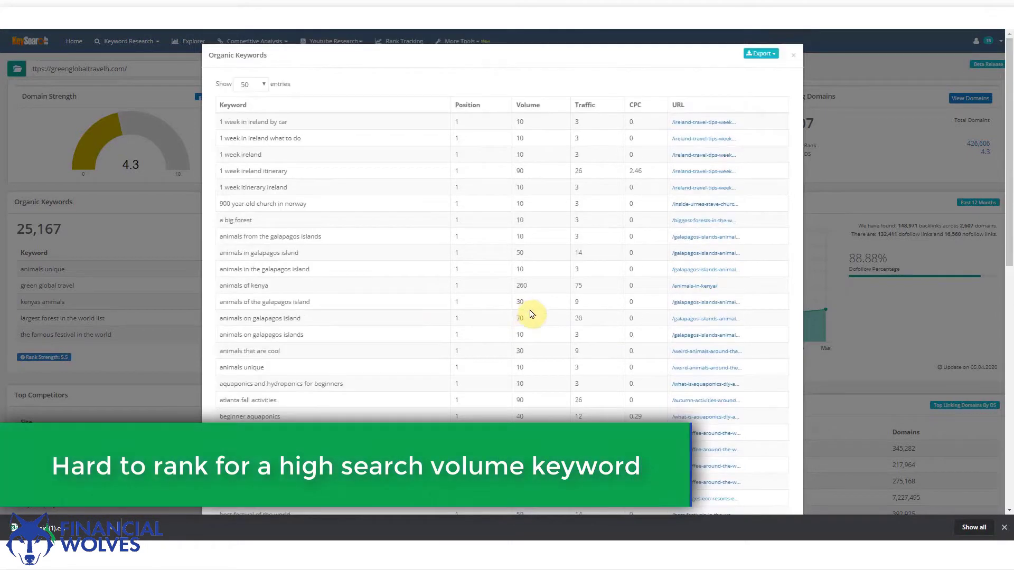
{"action": "scroll", "coordinate": [530, 314], "scroll_direction": "down", "scroll_amount": 10}
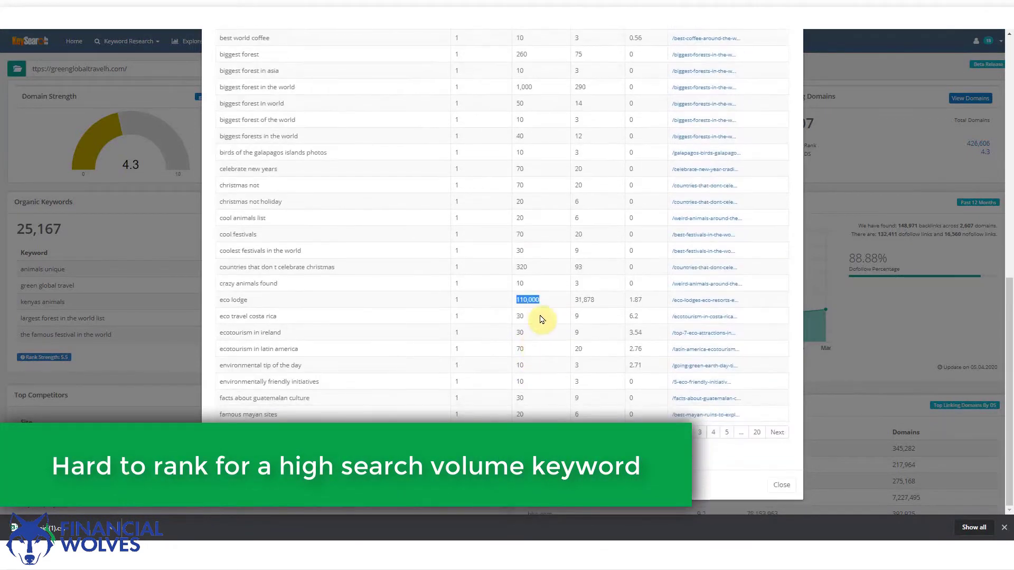
{"action": "scroll", "coordinate": [541, 318], "scroll_direction": "up", "scroll_amount": 2}
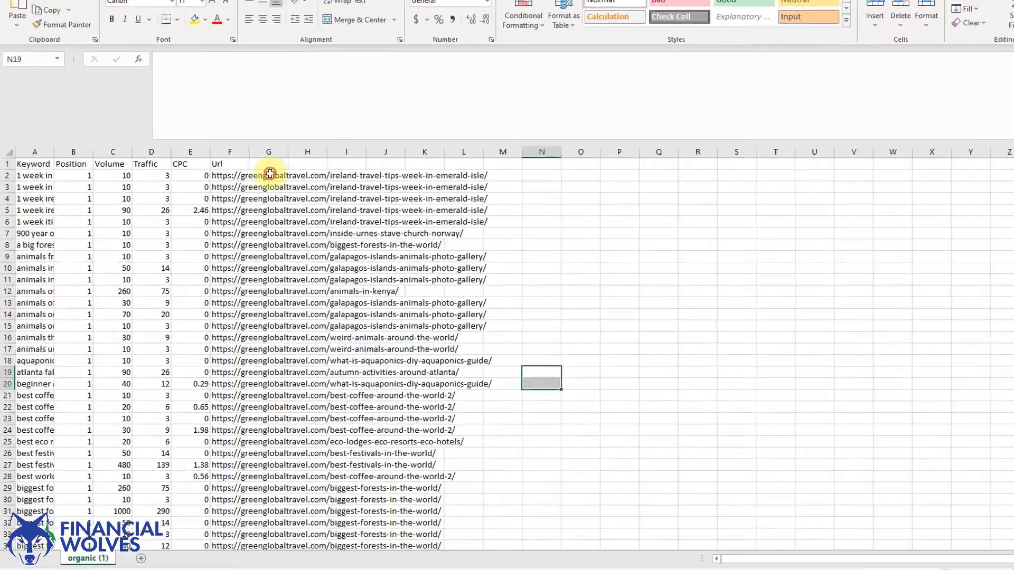
Step: Enter =D2/C2 in K2, giving the first keyword's traffic-to-volume ratio of 0.3
{"action": "left_click", "coordinate": [264, 189]}
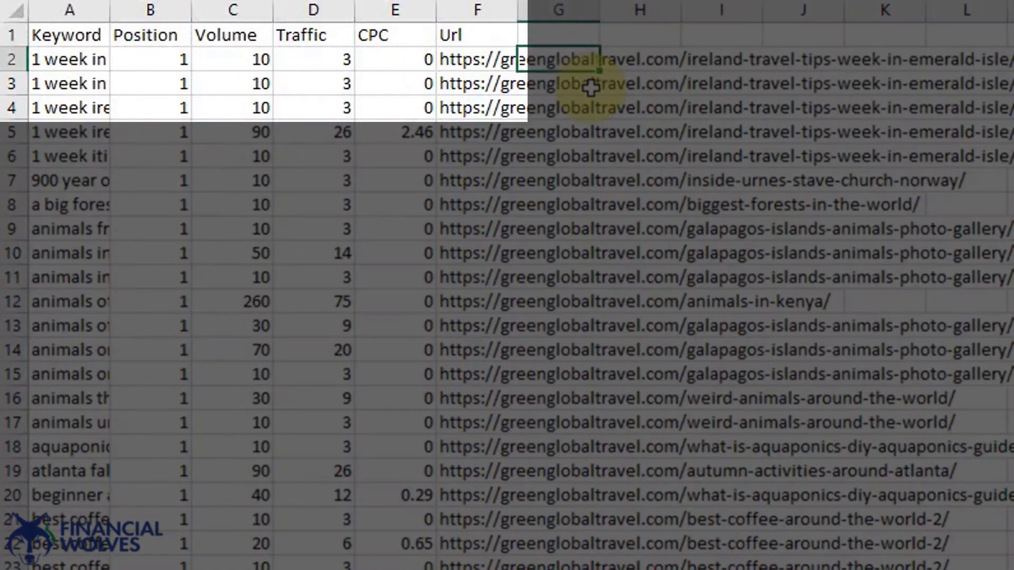
{"action": "key", "text": "Left"}
{"action": "key", "text": "Left"}
{"action": "key", "text": "Left"}
{"action": "key", "text": "Left"}
{"action": "key", "text": "Left"}
{"action": "key", "text": "Left"}
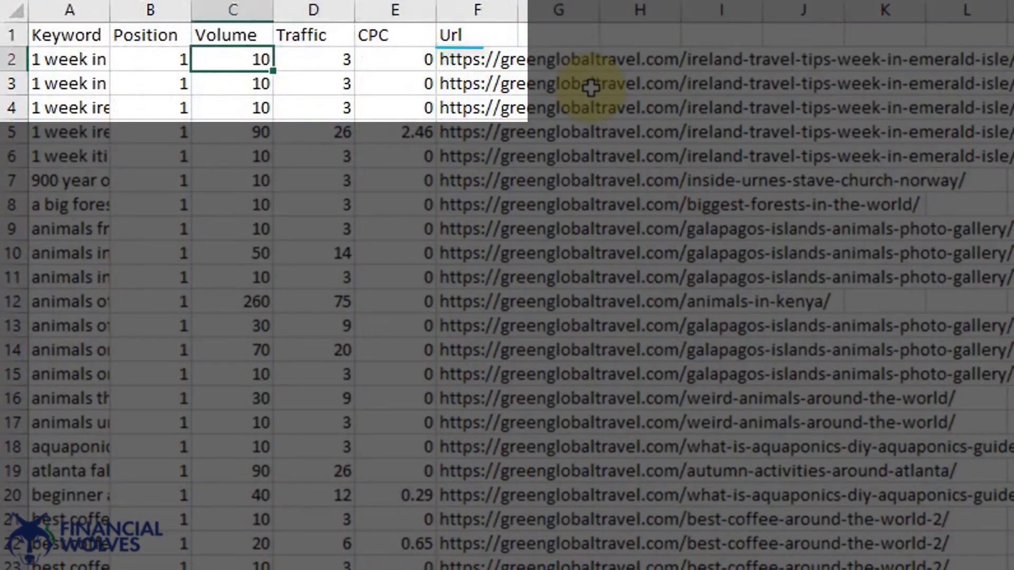
{"action": "key", "text": "Right"}
{"action": "key", "text": "Right"}
{"action": "key", "text": "Right"}
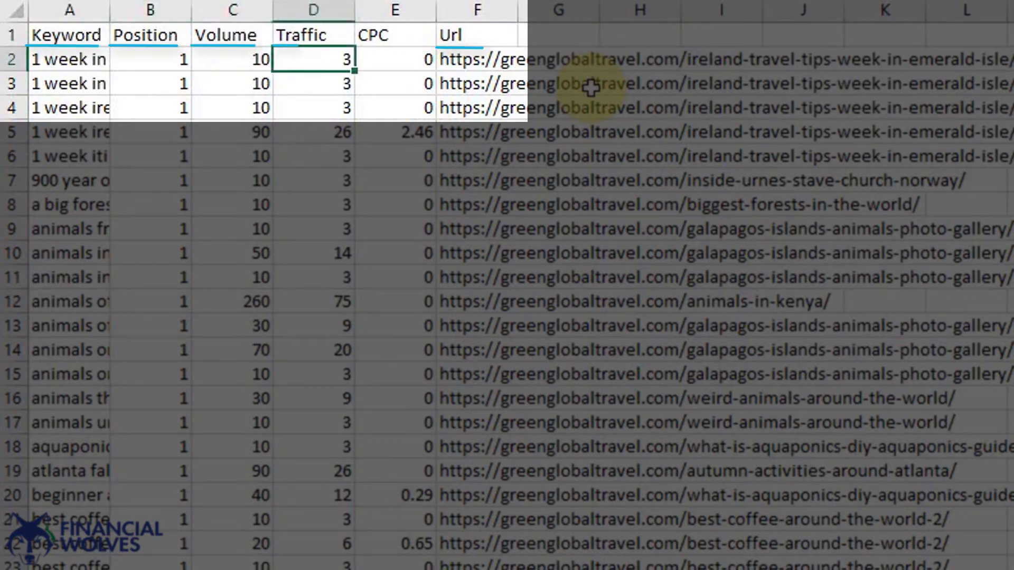
{"action": "key", "text": "Right"}
{"action": "key", "text": "Right"}
{"action": "key", "text": "Right"}
{"action": "key", "text": "Right"}
{"action": "key", "text": "Right"}
{"action": "key", "text": "Right"}
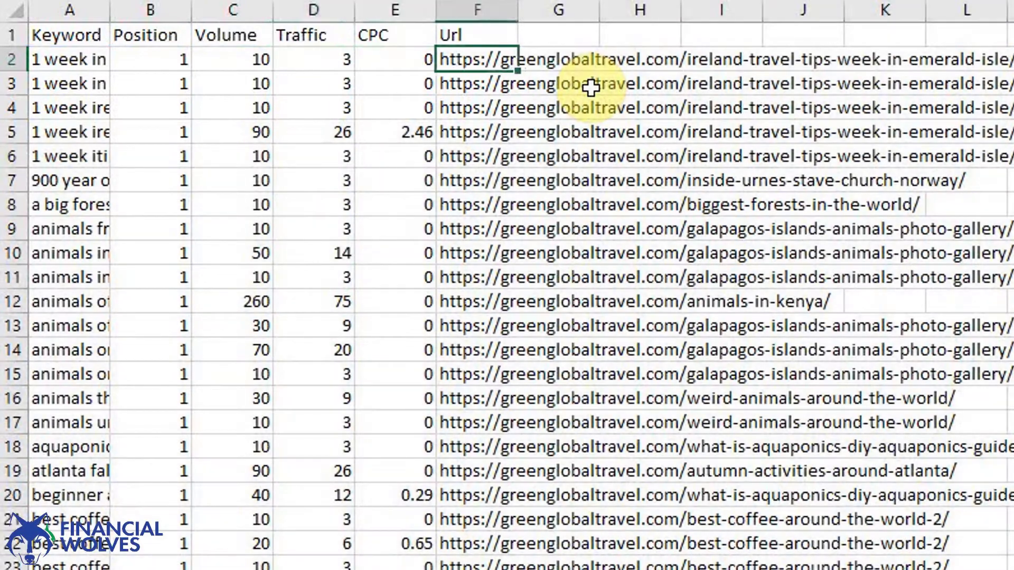
{"action": "key", "text": "Right"}
{"action": "type", "text": "="}
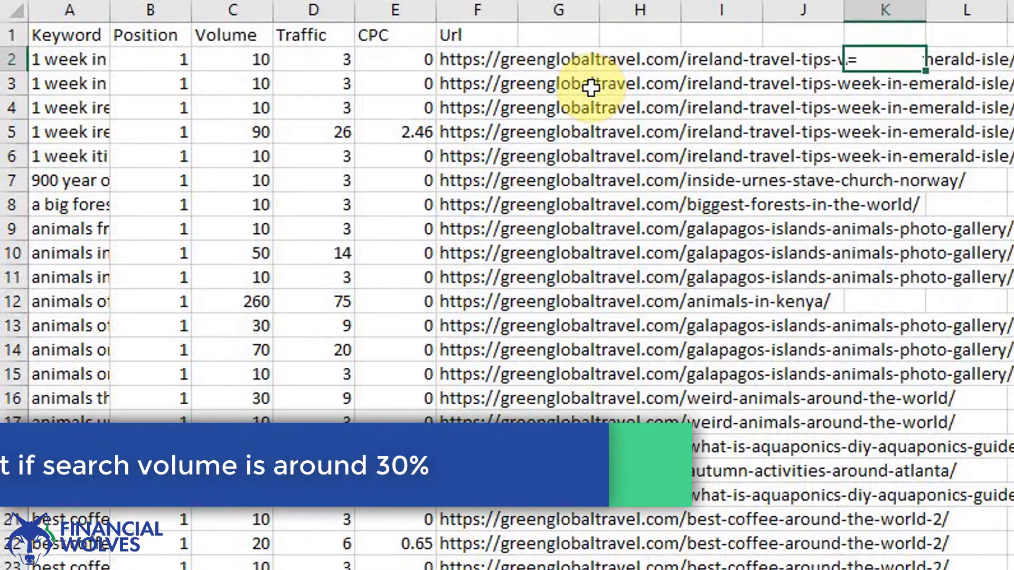
{"action": "key", "text": "Left"}
{"action": "key", "text": "Left"}
{"action": "key", "text": "Left"}
{"action": "key", "text": "Left"}
{"action": "key", "text": "Left"}
{"action": "key", "text": "Left"}
{"action": "key", "text": "Left"}
{"action": "key", "text": "Left"}
{"action": "key", "text": "Right"}
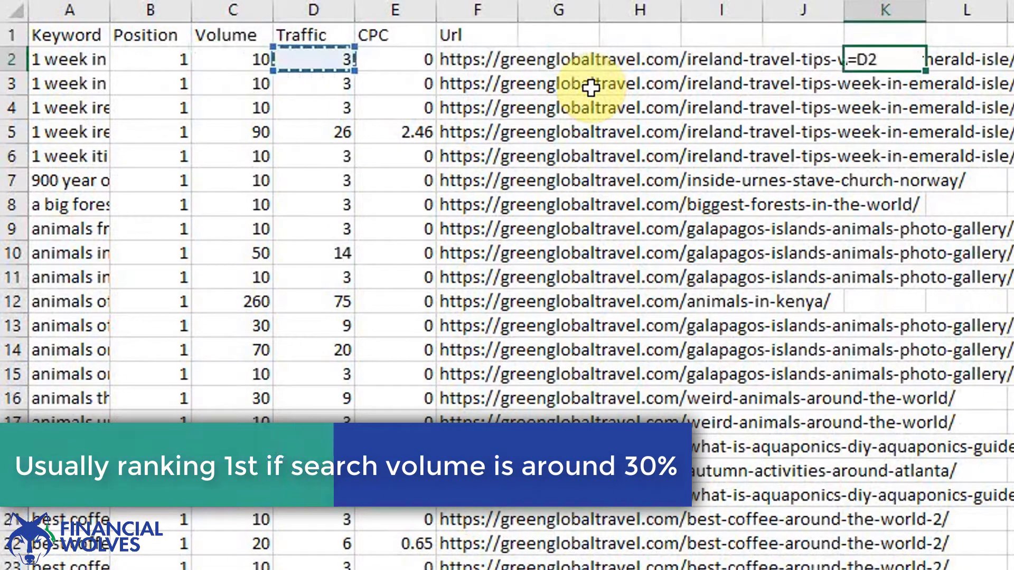
{"action": "type", "text": "/"}
{"action": "key", "text": "Left"}
{"action": "key", "text": "Left"}
{"action": "key", "text": "Left"}
{"action": "key", "text": "Left"}
{"action": "key", "text": "Left"}
{"action": "key", "text": "Left"}
{"action": "key", "text": "Left"}
{"action": "key", "text": "Left"}
{"action": "key", "text": "Left"}
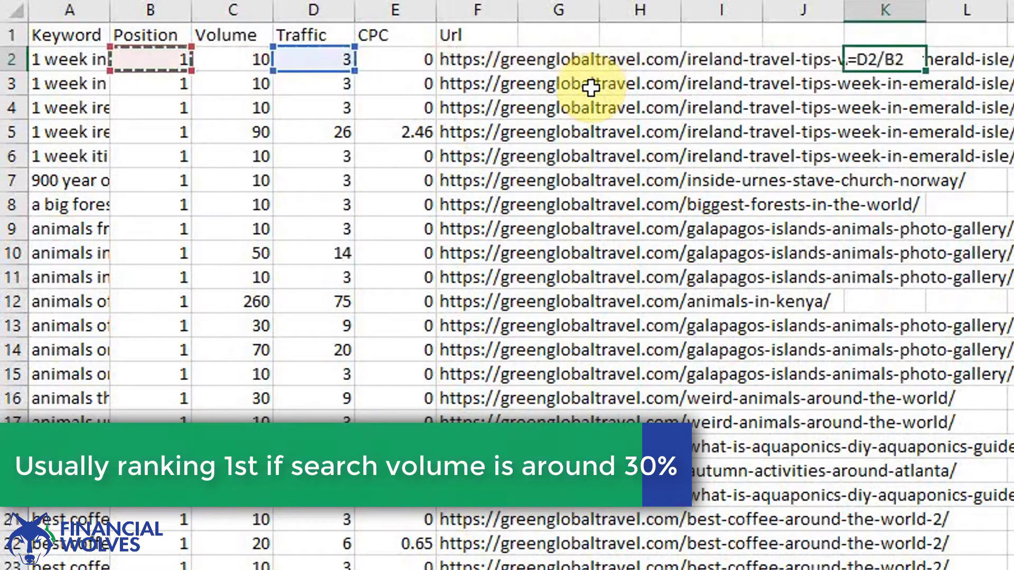
{"action": "key", "text": "Right"}
{"action": "key", "text": "ctrl+Return"}
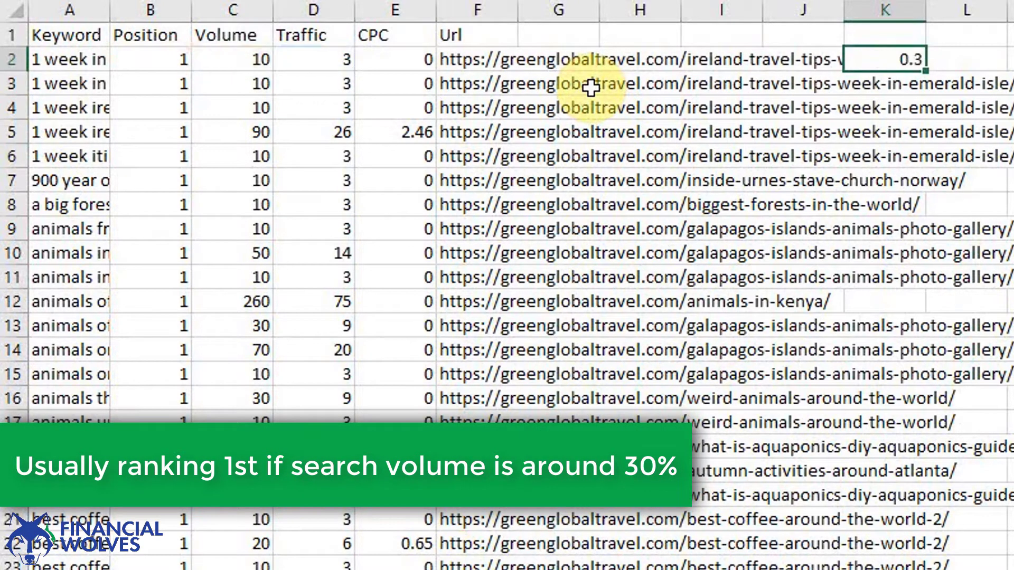
{"action": "key", "text": "Left"}
{"action": "key", "text": "Left"}
{"action": "key", "text": "Left"}
{"action": "key", "text": "Left"}
{"action": "key", "text": "Left"}
{"action": "key", "text": "Left"}
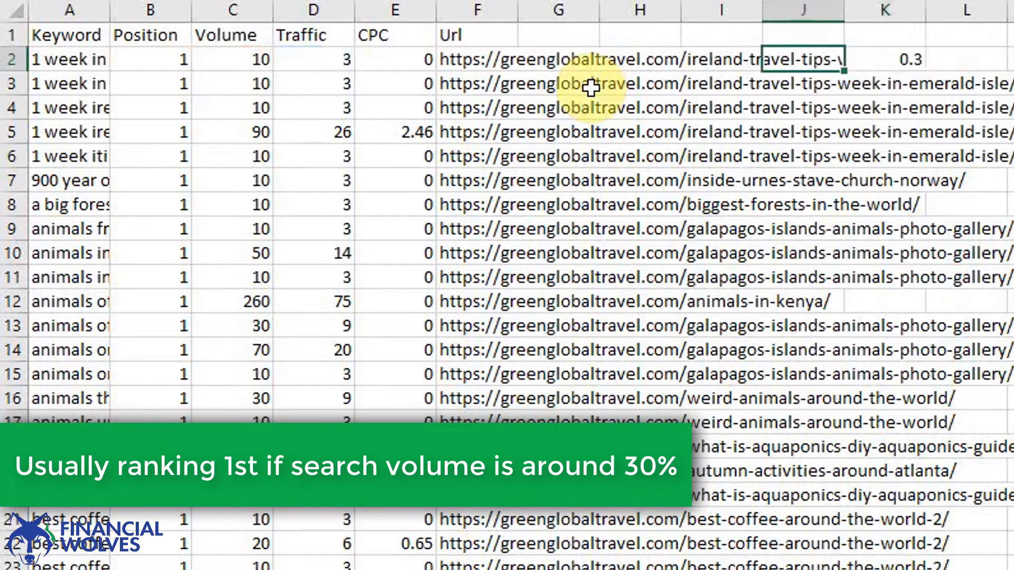
{"action": "key", "text": "Right"}
{"action": "key", "text": "Right"}
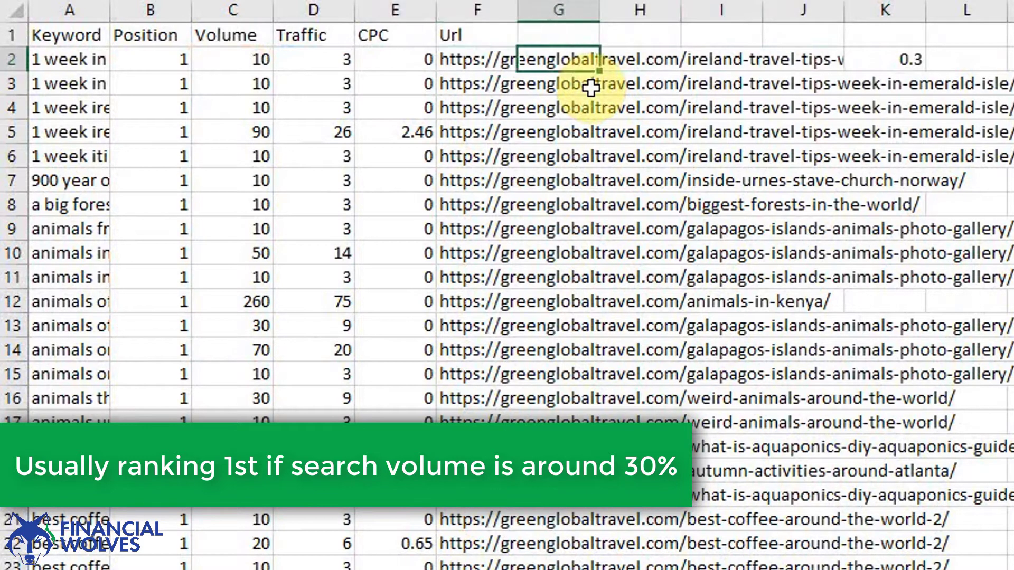
Step: Enter =CONCATENATE(A2,",") in G2 to append a comma to the first keyword
{"action": "type", "text": "=concate"}
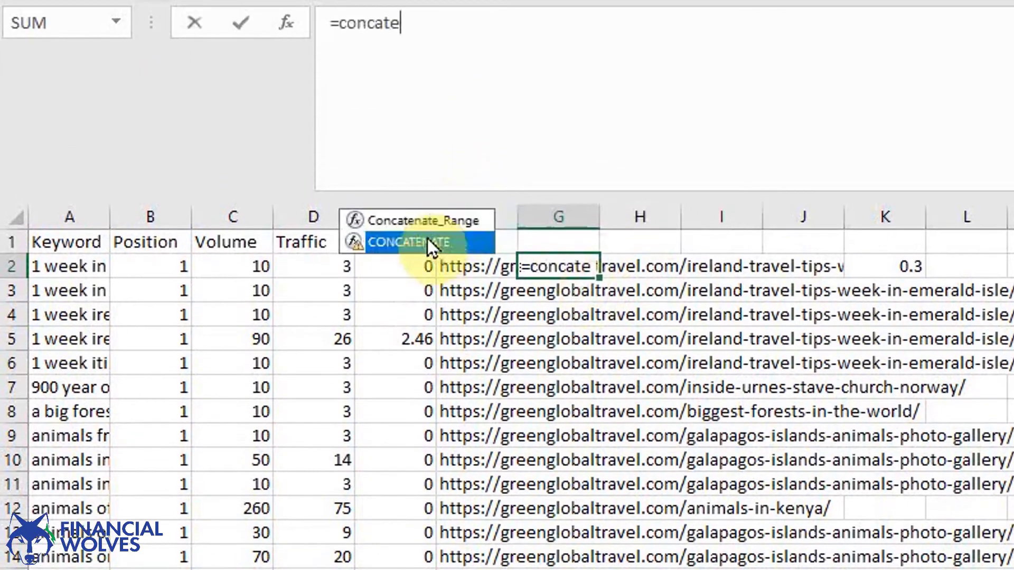
{"action": "double_click", "coordinate": [417, 35]}
{"action": "left_click", "coordinate": [58, 267]}
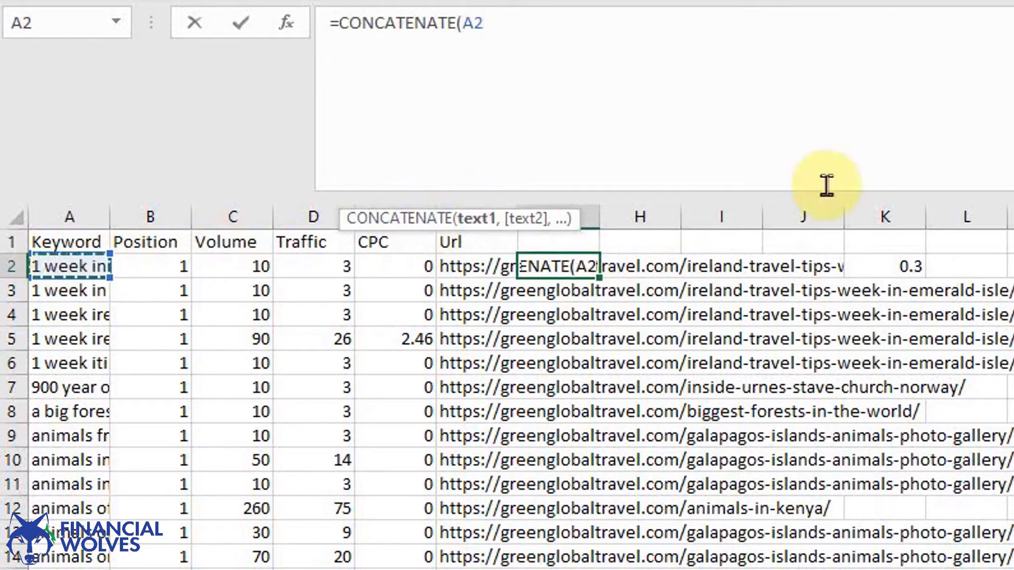
{"action": "type", "text": ","}
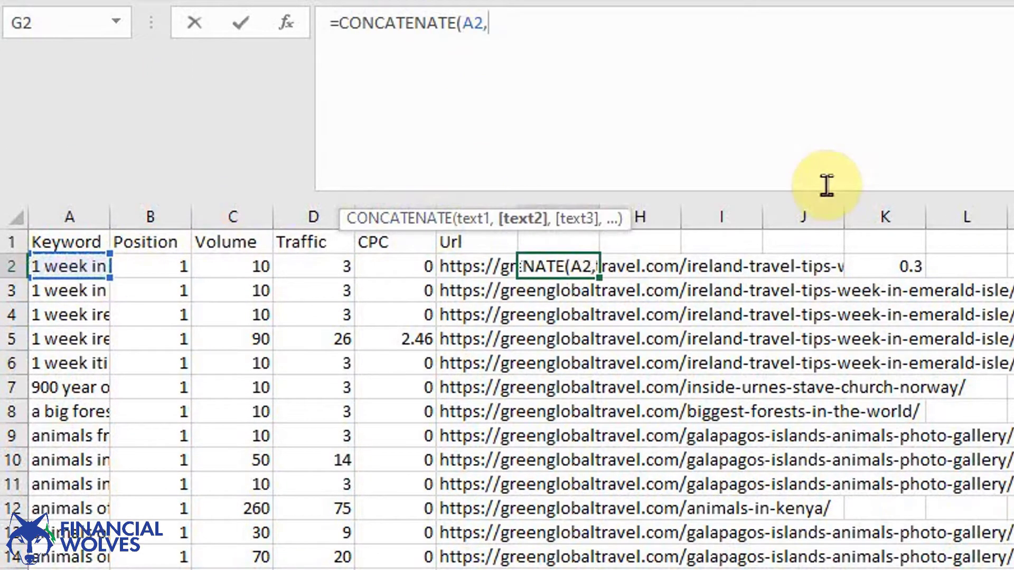
{"action": "type", "text": "\",\")"}
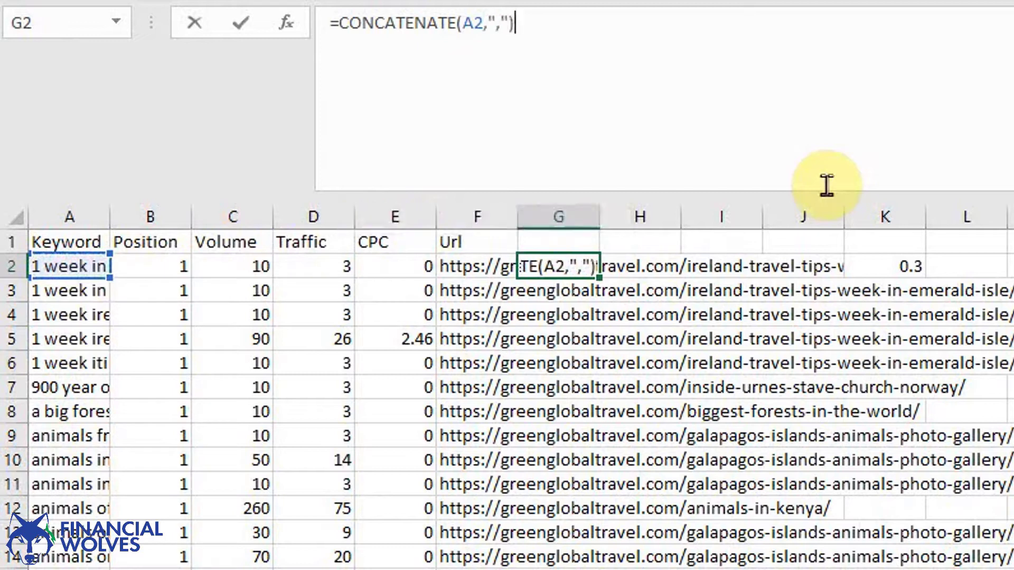
{"action": "key", "text": "ctrl+Return"}
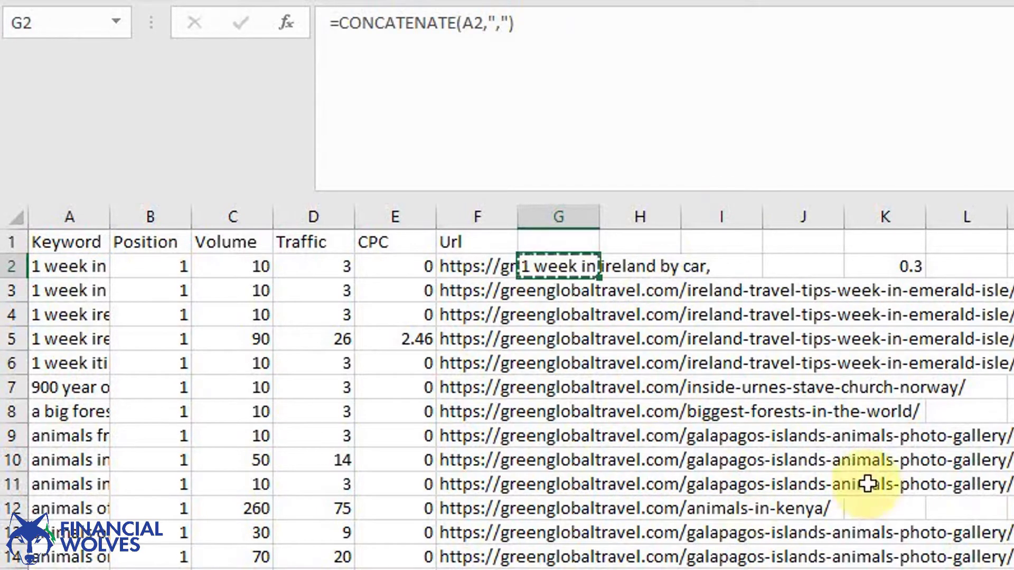
Step: Fill the formula down column G to row 3001 and check the last row
{"action": "key", "text": "shift+Down"}
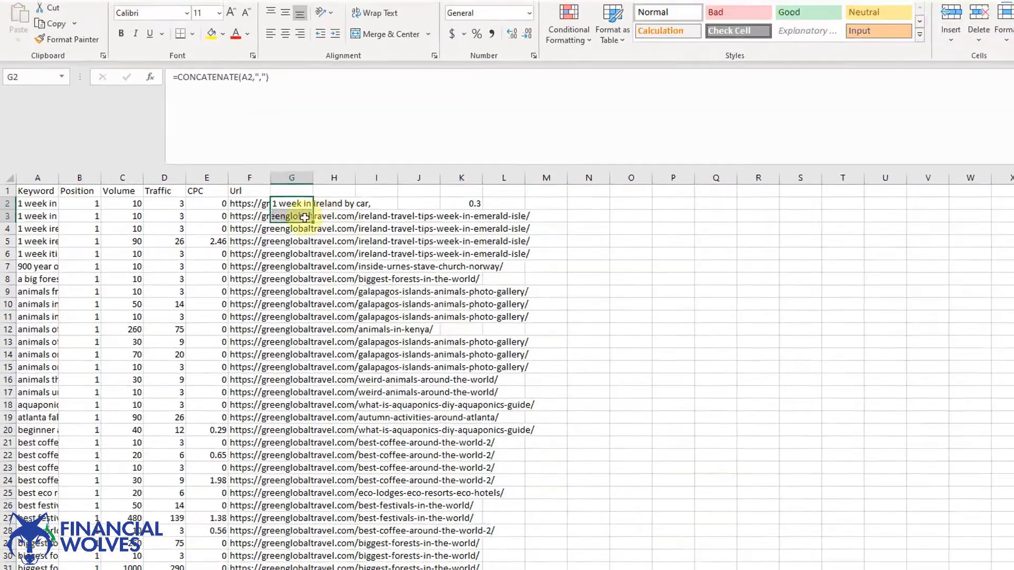
{"action": "left_click", "coordinate": [559, 266]}
{"action": "double_click", "coordinate": [253, 194]}
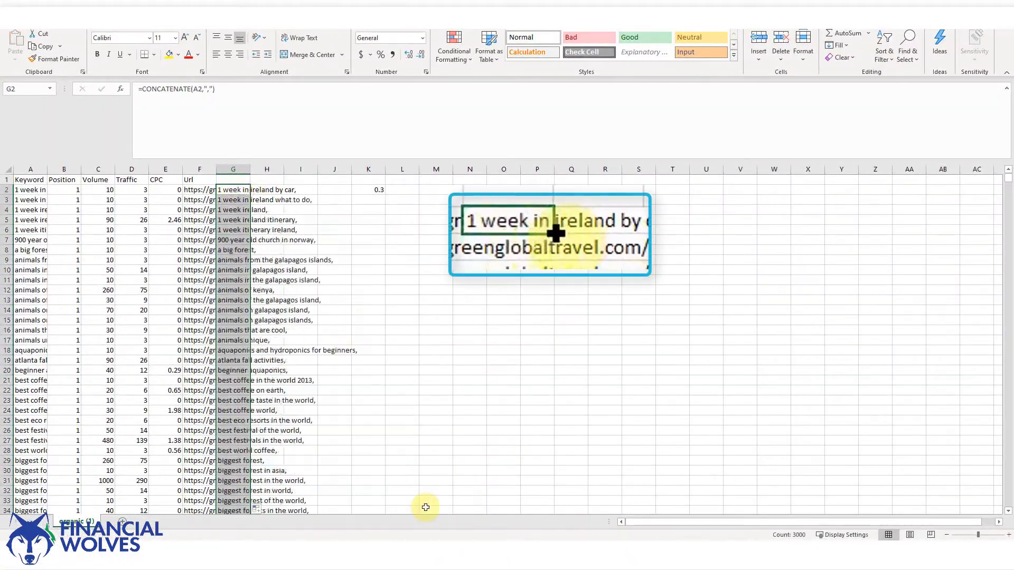
{"action": "scroll", "coordinate": [211, 285], "scroll_direction": "down", "scroll_amount": 1}
{"action": "left_click", "coordinate": [226, 315]}
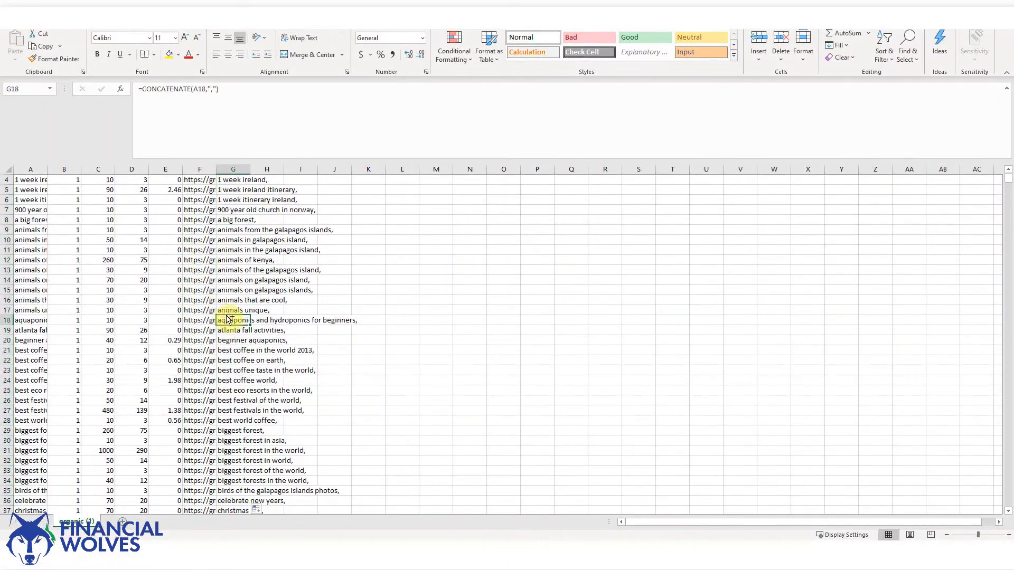
{"action": "key", "text": "ctrl+Down"}
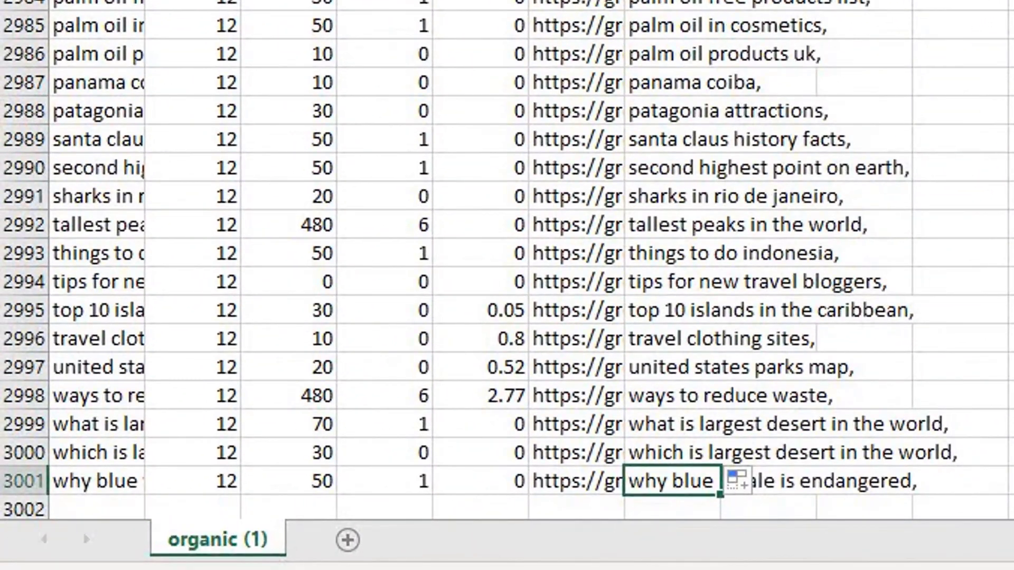
{"action": "key", "text": "ctrl+Left"}
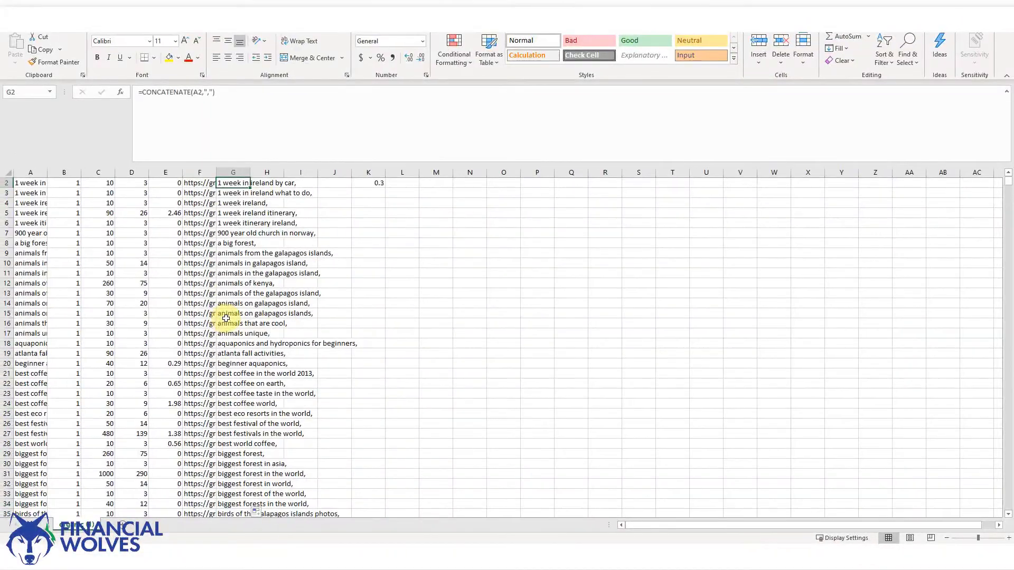
{"action": "scroll", "coordinate": [232, 317], "scroll_direction": "up", "scroll_amount": 1}
{"action": "key", "text": "ctrl+Left"}
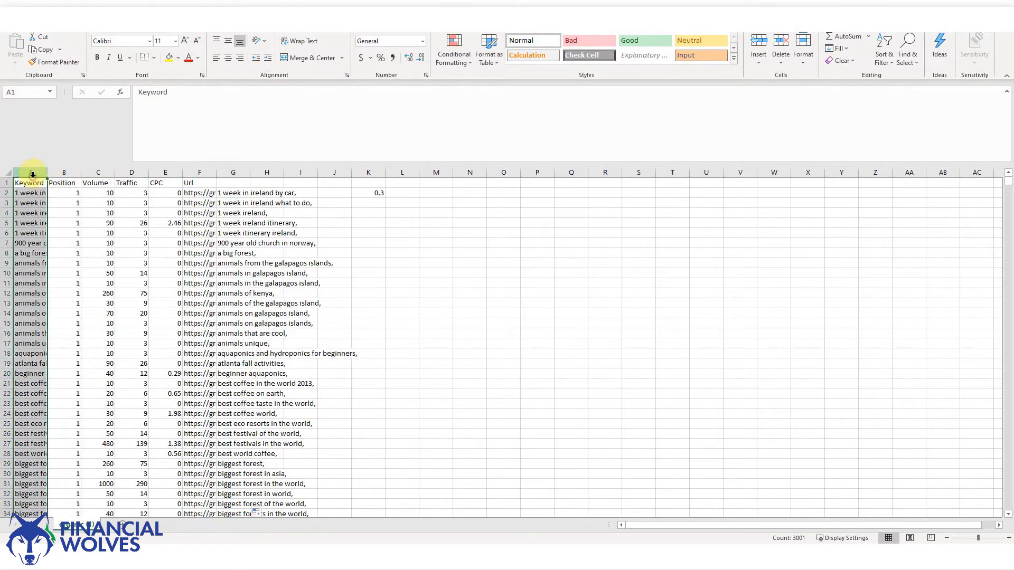
Step: Turn on header filters and filter the Position column to show only 1
{"action": "key", "text": "ctrl+shift+Right"}
{"action": "key", "text": "alt+a"}
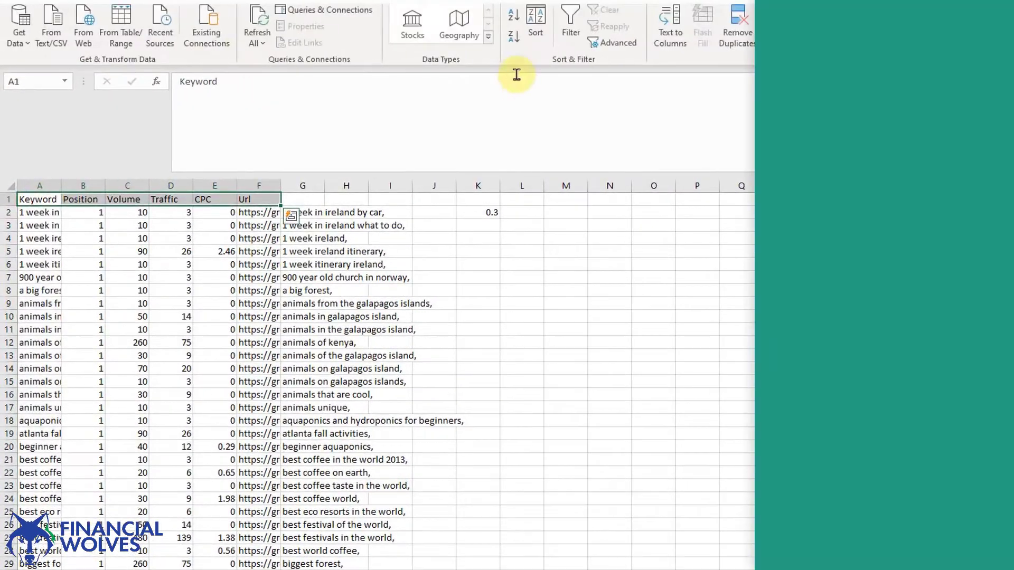
{"action": "left_click", "coordinate": [570, 23]}
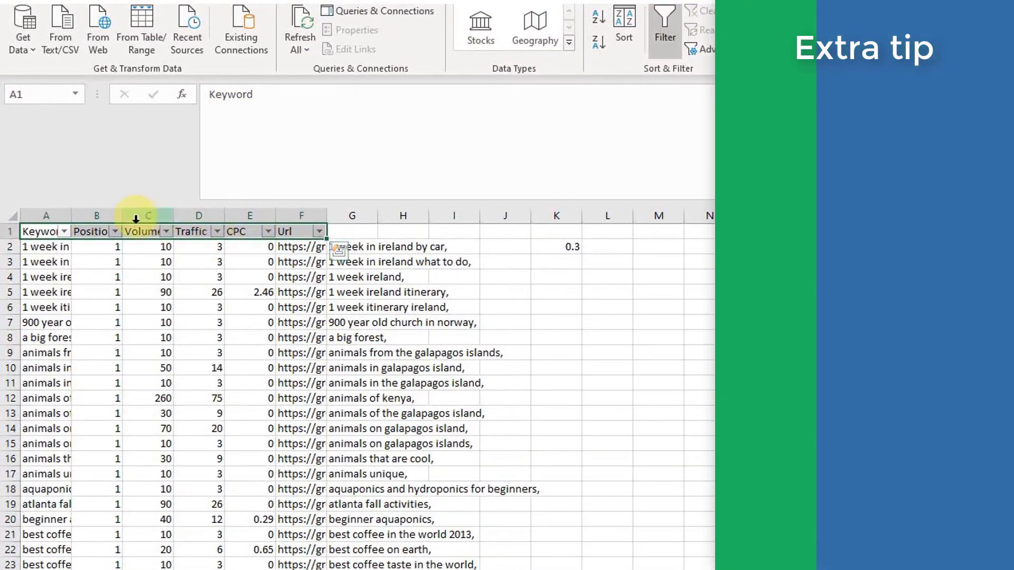
{"action": "left_click", "coordinate": [84, 219]}
{"action": "left_click", "coordinate": [104, 206]}
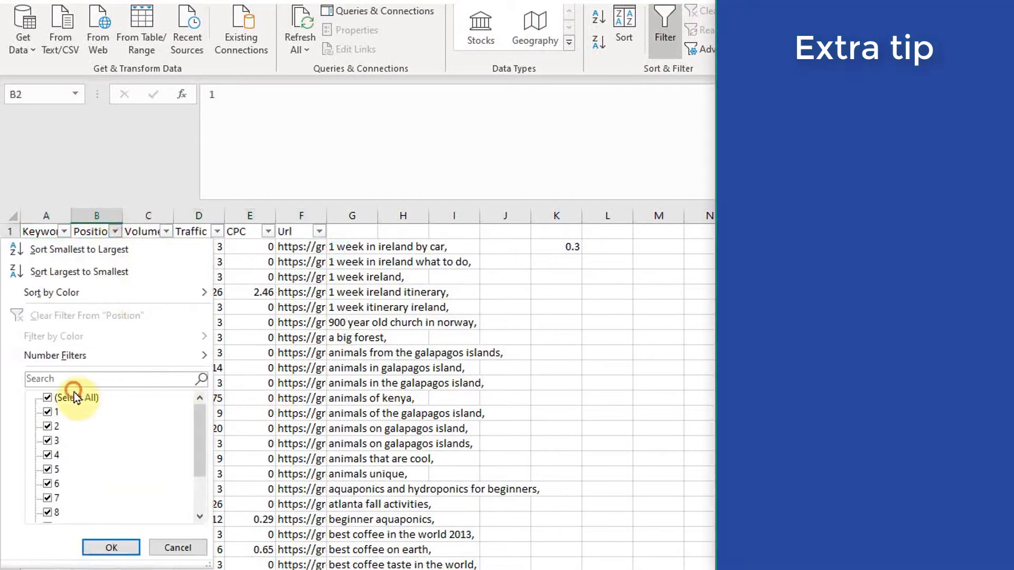
{"action": "left_click", "coordinate": [47, 399]}
{"action": "left_click", "coordinate": [48, 412]}
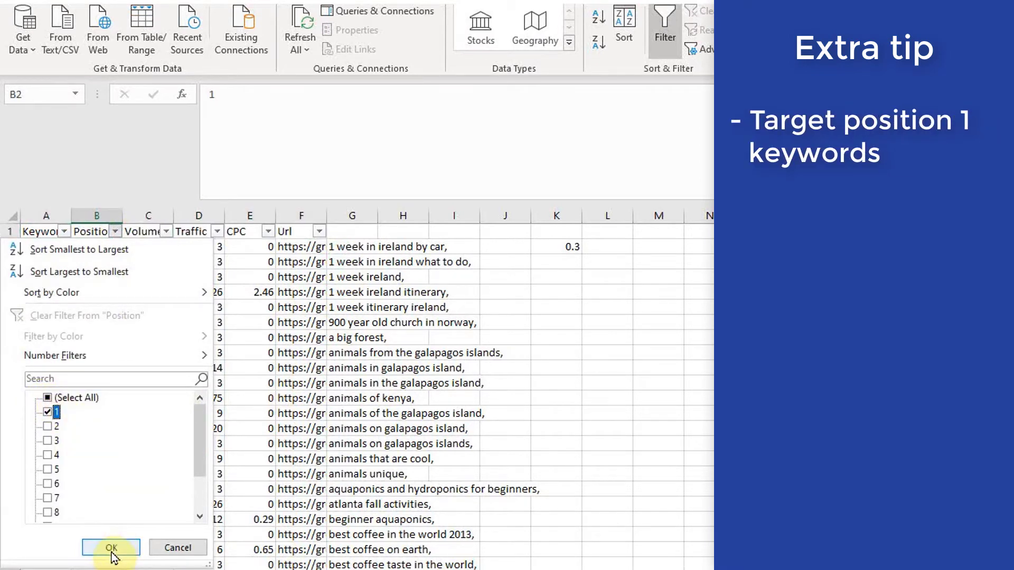
{"action": "left_click", "coordinate": [111, 549]}
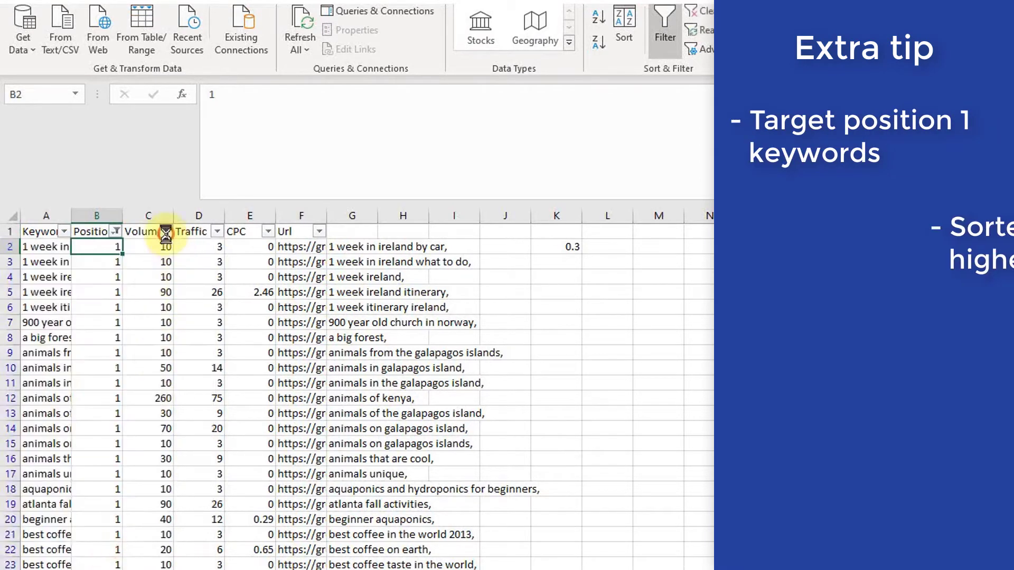
Step: Sort the filtered keywords by Volume from largest to smallest
{"action": "left_click", "coordinate": [165, 231]}
{"action": "left_click", "coordinate": [79, 272]}
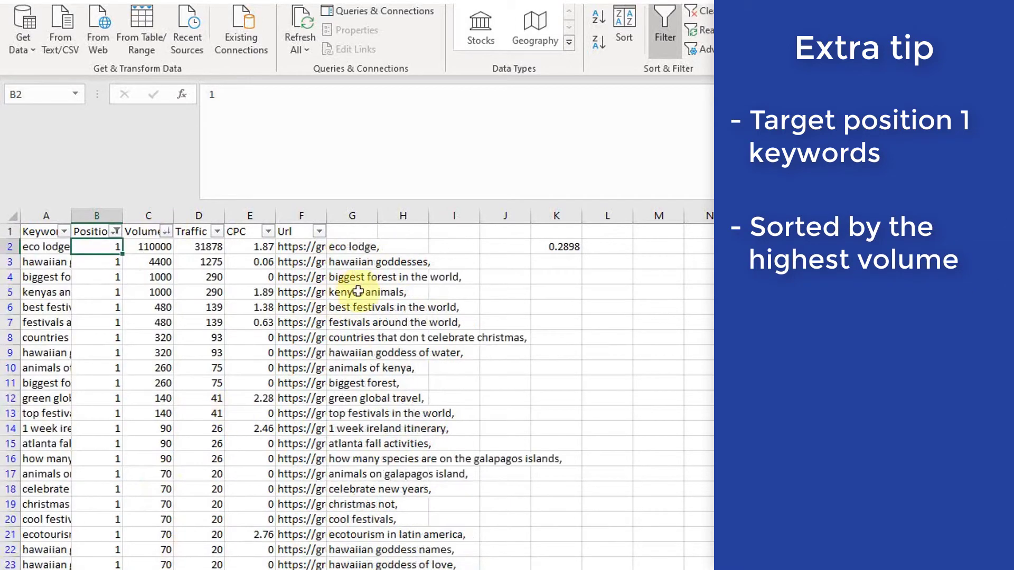
{"action": "left_click", "coordinate": [346, 247]}
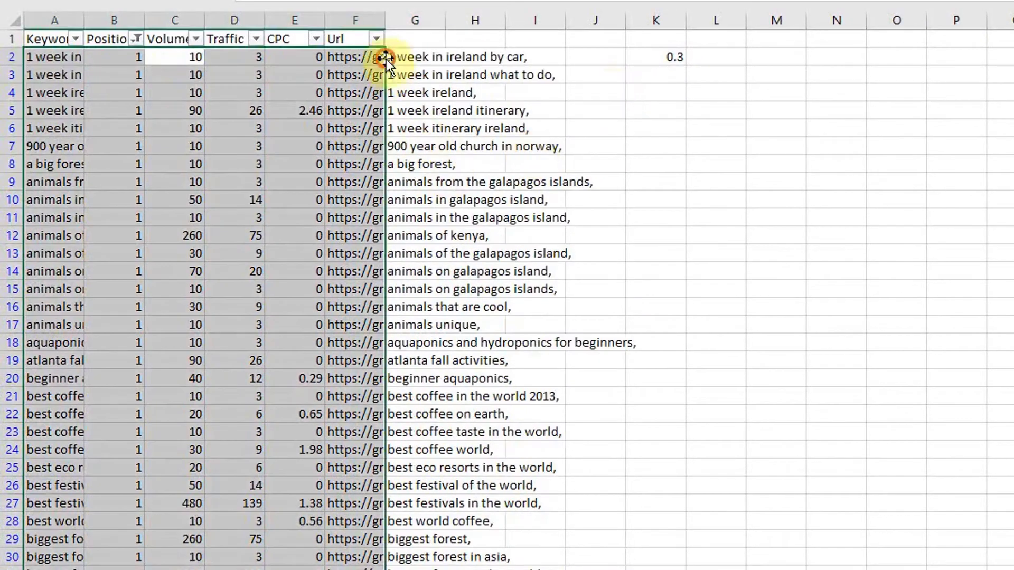
Step: Select and copy the first 50 comma-appended keywords in column G
{"action": "left_click", "coordinate": [403, 63]}
{"action": "key", "text": "shift+Down"}
{"action": "key", "text": "shift+Down"}
{"action": "key", "text": "shift+Down"}
{"action": "key", "text": "shift+Down"}
{"action": "key", "text": "shift+Down"}
{"action": "key", "text": "shift+Down"}
{"action": "key", "text": "shift+Down"}
{"action": "key", "text": "shift+Down"}
{"action": "key", "text": "shift+Down"}
{"action": "key", "text": "shift+Down"}
{"action": "key", "text": "shift+Down"}
{"action": "key", "text": "shift+Down"}
{"action": "key", "text": "shift+Down"}
{"action": "key", "text": "shift+Down"}
{"action": "key", "text": "shift+Down"}
{"action": "key", "text": "shift+Down"}
{"action": "key", "text": "shift+Down"}
{"action": "key", "text": "shift+Down"}
{"action": "key", "text": "shift+Down"}
{"action": "key", "text": "shift+Down"}
{"action": "key", "text": "shift+Down"}
{"action": "key", "text": "shift+Down"}
{"action": "key", "text": "shift+Down"}
{"action": "key", "text": "shift+Down"}
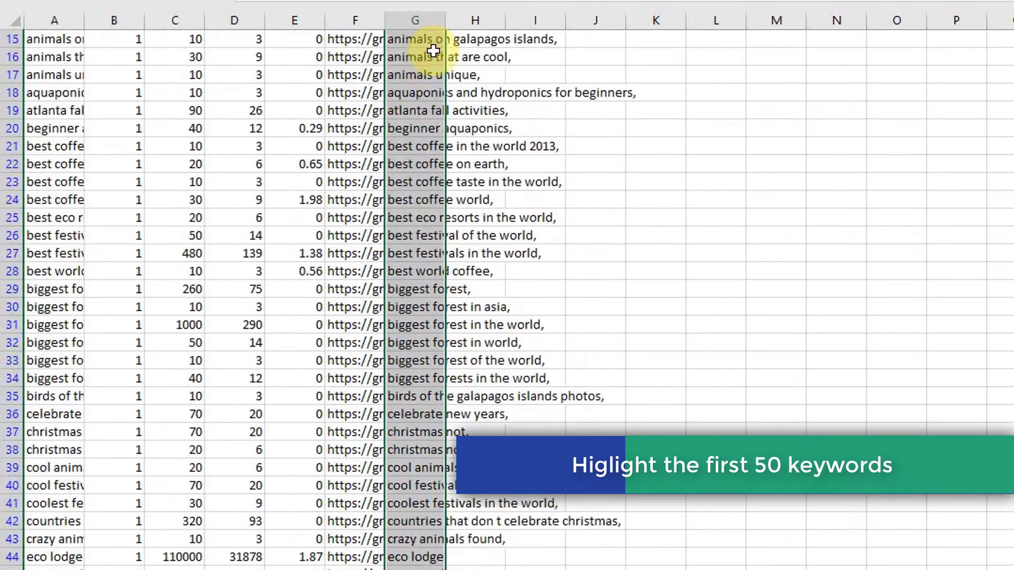
{"action": "key", "text": "shift+Up"}
{"action": "key", "text": "shift+Up"}
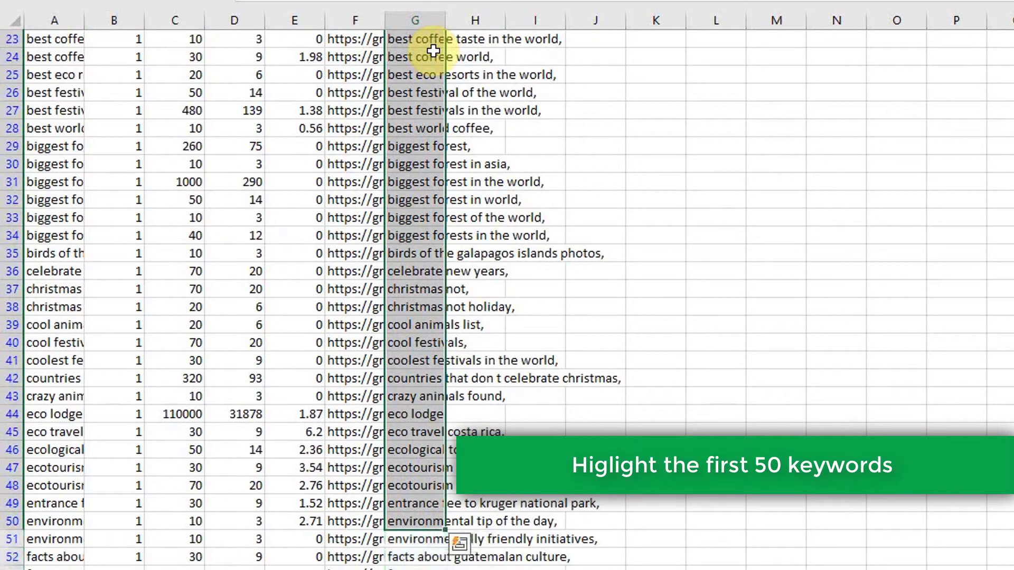
{"action": "key", "text": "shift+Down"}
{"action": "key", "text": "ctrl+c"}
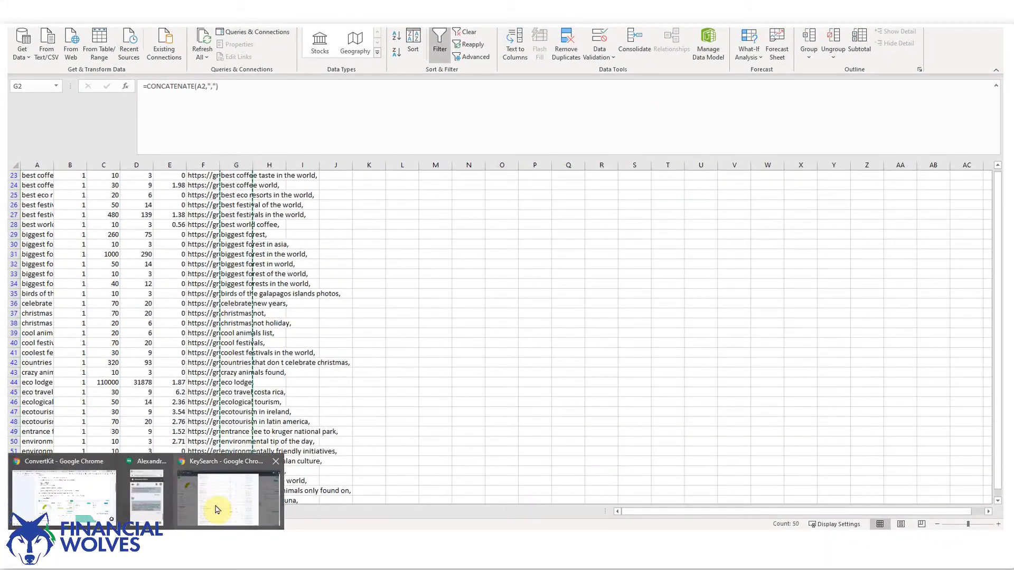
Step: Return to KeySearch and open the Quick Difficulty checker
{"action": "left_click", "coordinate": [214, 560]}
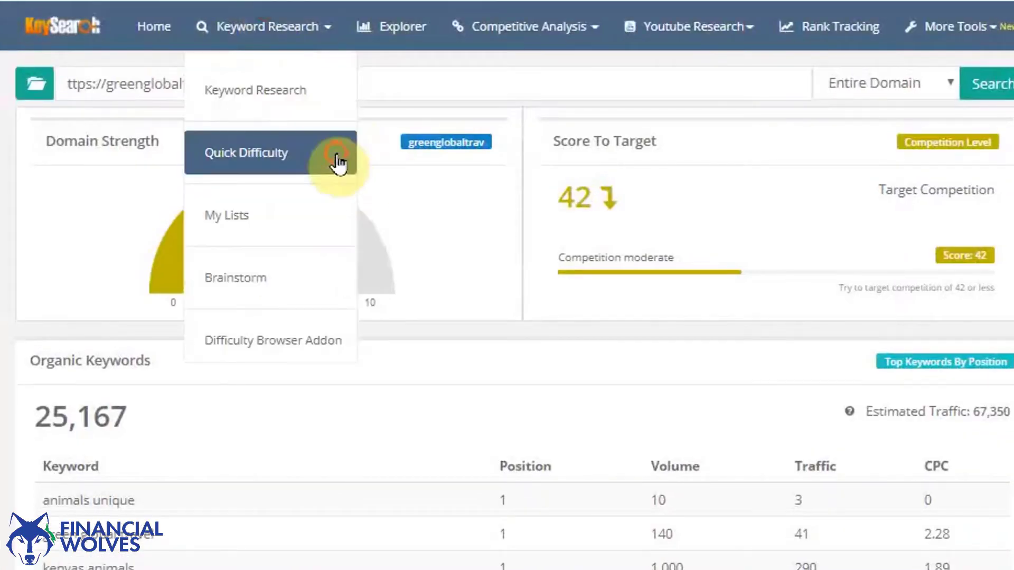
{"action": "left_click", "coordinate": [290, 30]}
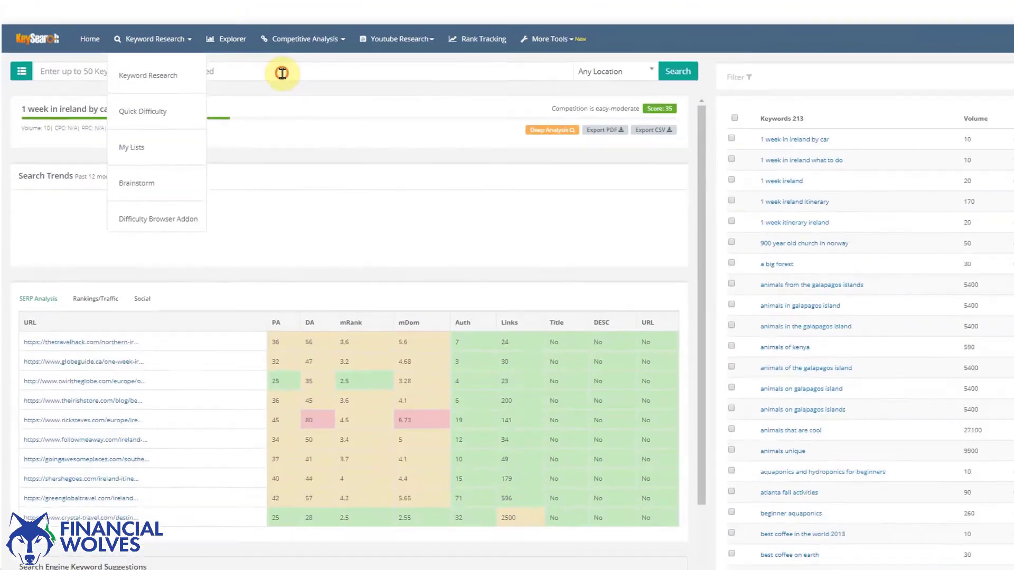
{"action": "left_click", "coordinate": [586, 87]}
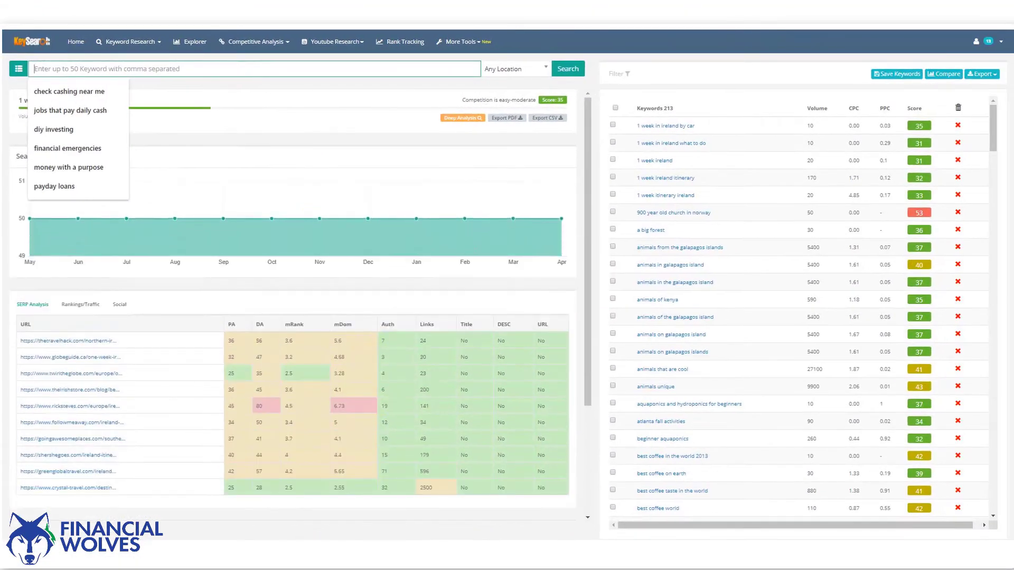
Step: Copy the 50 keywords from Excel column G and paste them into the keyword box
{"action": "key", "text": "alt+Tab"}
{"action": "key", "text": "ctrl+c"}
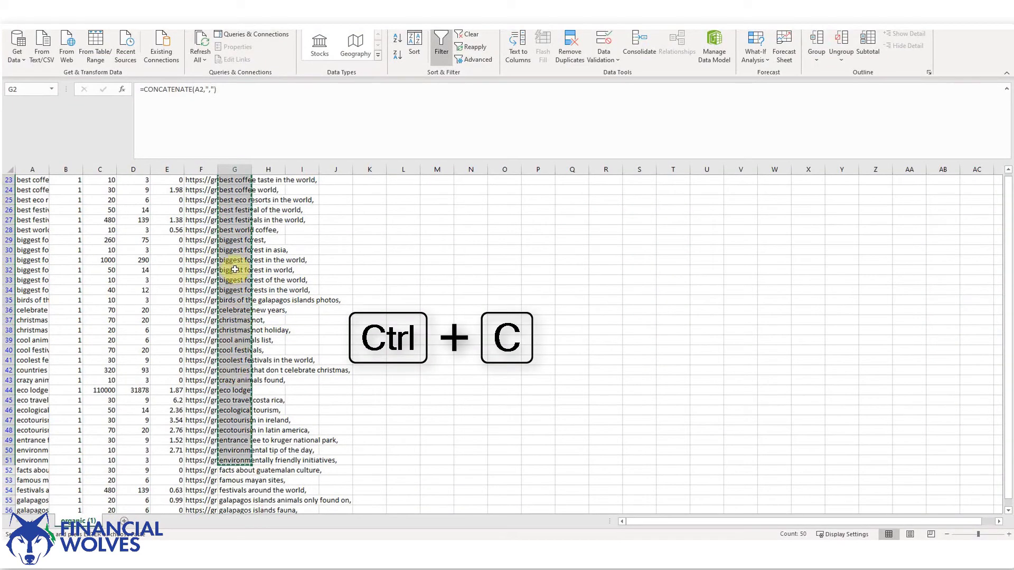
{"action": "key", "text": "alt+Tab"}
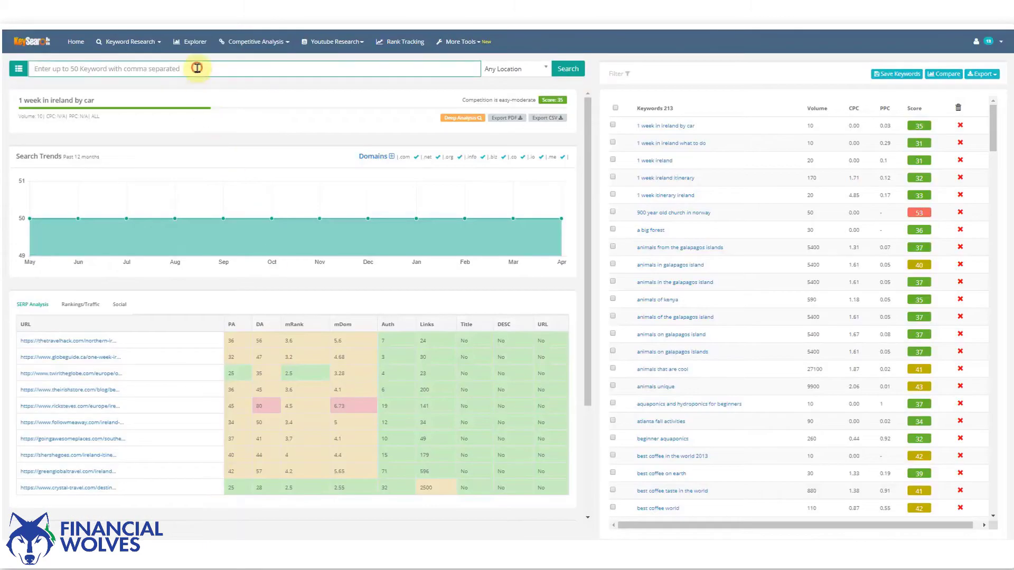
{"action": "left_click", "coordinate": [197, 67]}
{"action": "key", "text": "ctrl+v"}
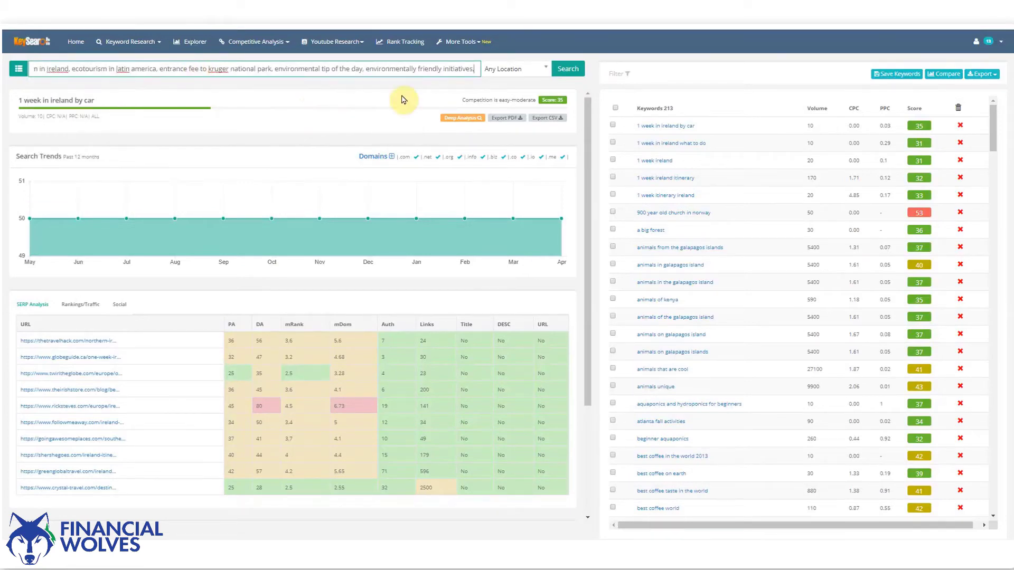
Step: Run Quick Difficulty on the pasted list, returning scores for 214 keywords
{"action": "left_click", "coordinate": [561, 71]}
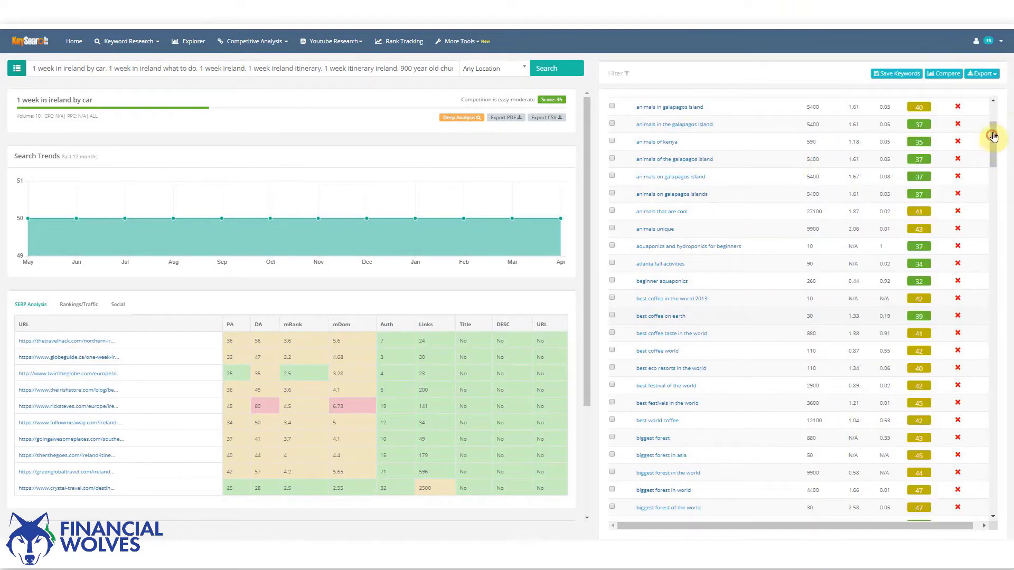
Step: Open '1 week in ireland by car' and review its SERP competitors, including ricksteves.com at DA 80
{"action": "left_click_drag", "start_coordinate": [993, 136], "coordinate": [993, 112]}
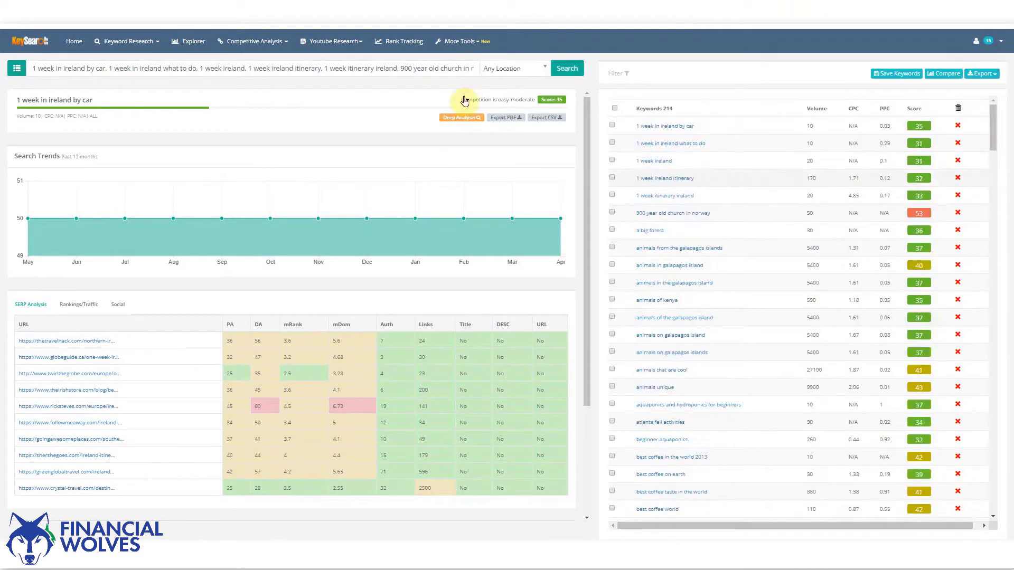
{"action": "left_click", "coordinate": [683, 130]}
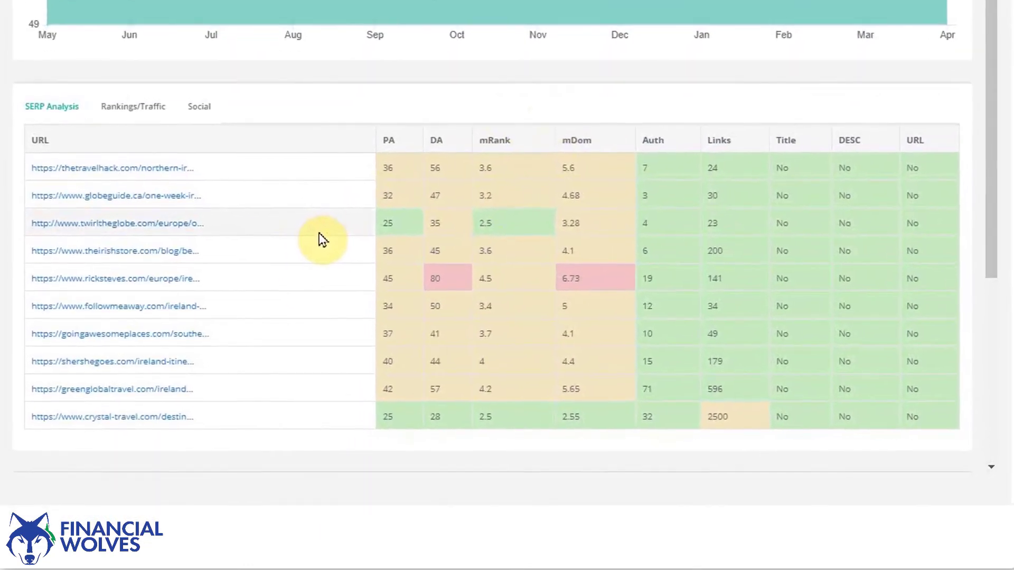
{"action": "scroll", "coordinate": [238, 262], "scroll_direction": "down", "scroll_amount": 3}
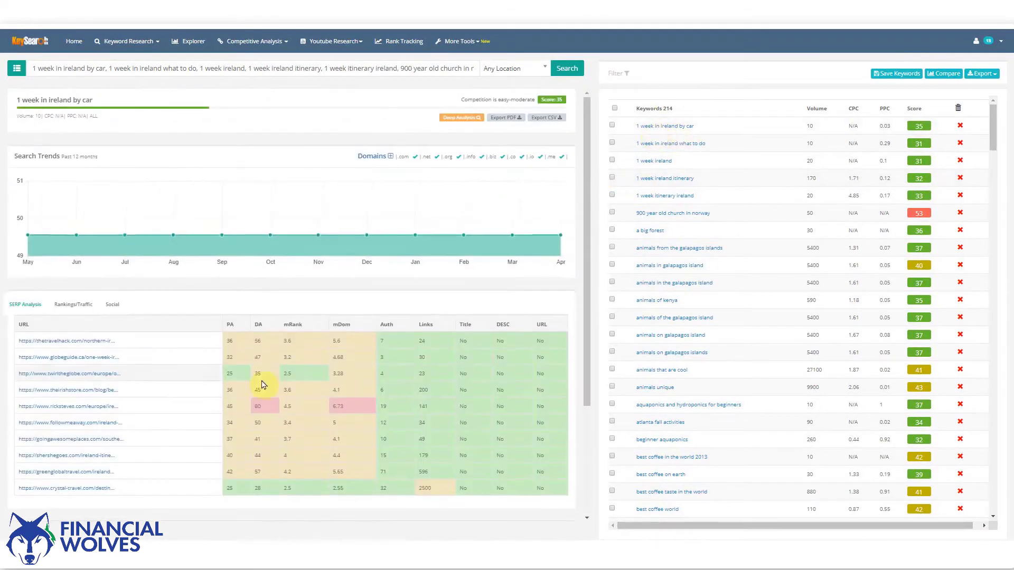
{"action": "scroll", "coordinate": [106, 365], "scroll_direction": "down", "scroll_amount": 1}
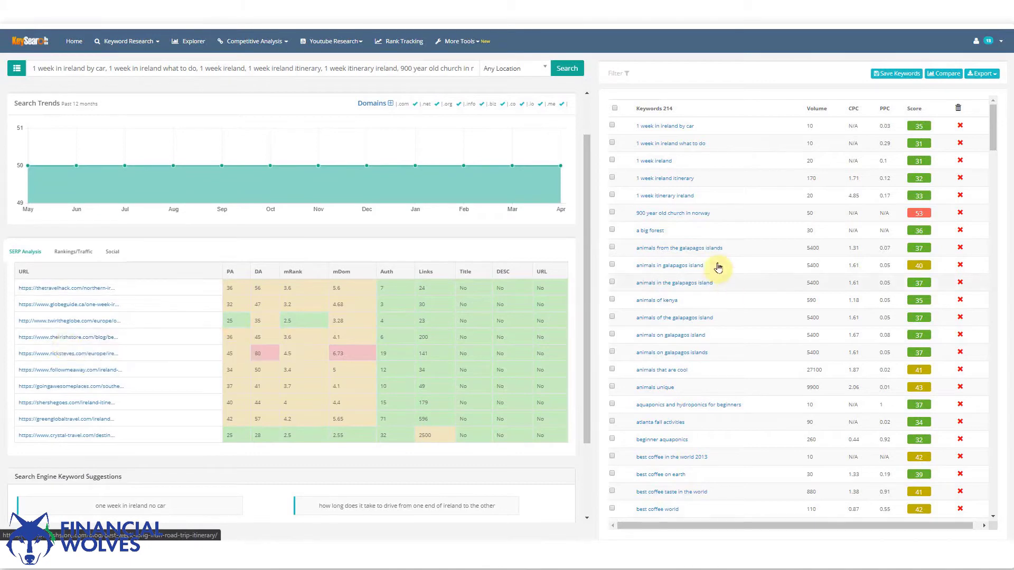
Step: Review the difficulty analysis and SERP results for '1 week ireland'
{"action": "left_click", "coordinate": [693, 165]}
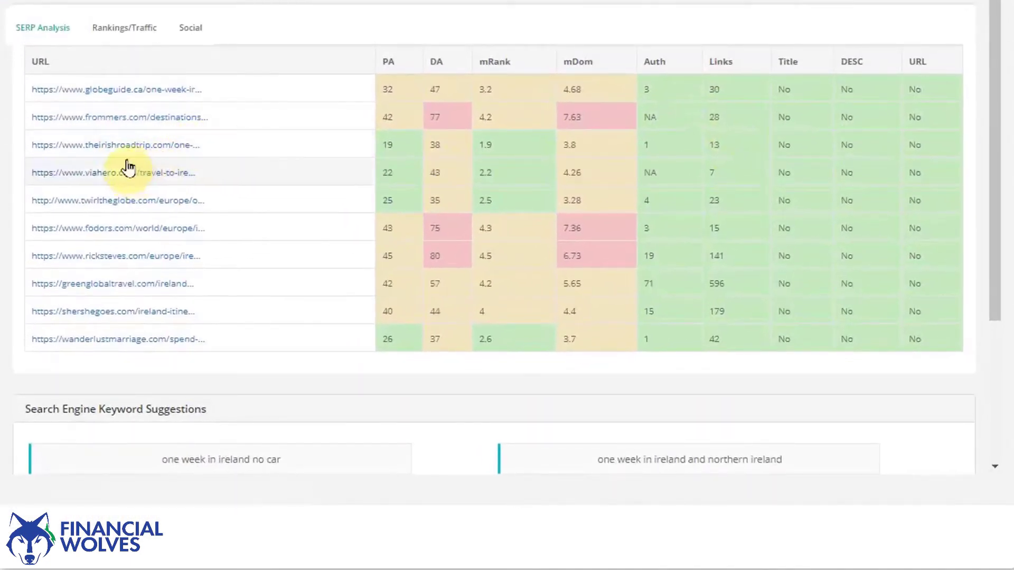
{"action": "scroll", "coordinate": [132, 163], "scroll_direction": "up", "scroll_amount": 1}
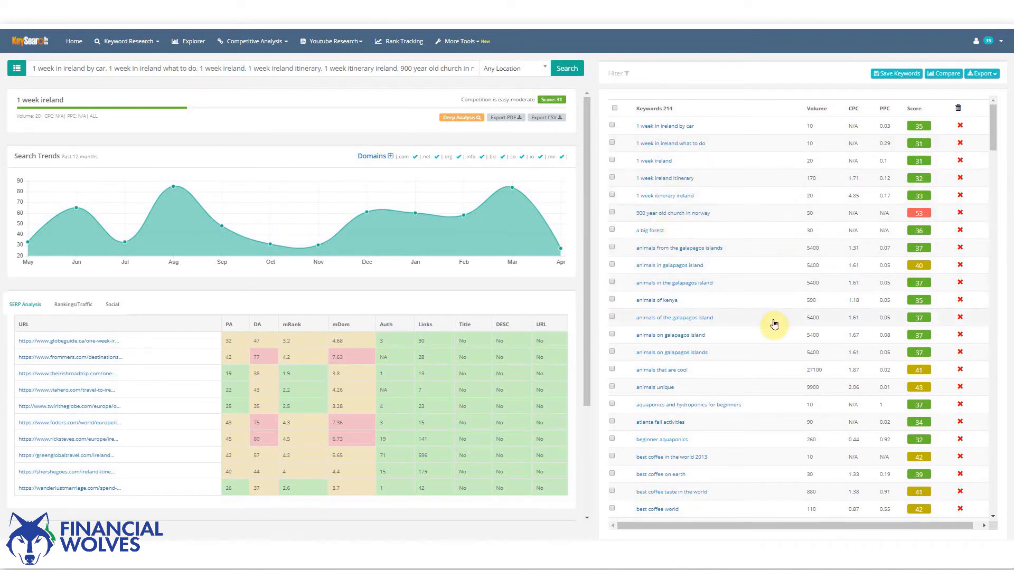
{"action": "scroll", "coordinate": [773, 315], "scroll_direction": "down", "scroll_amount": 5}
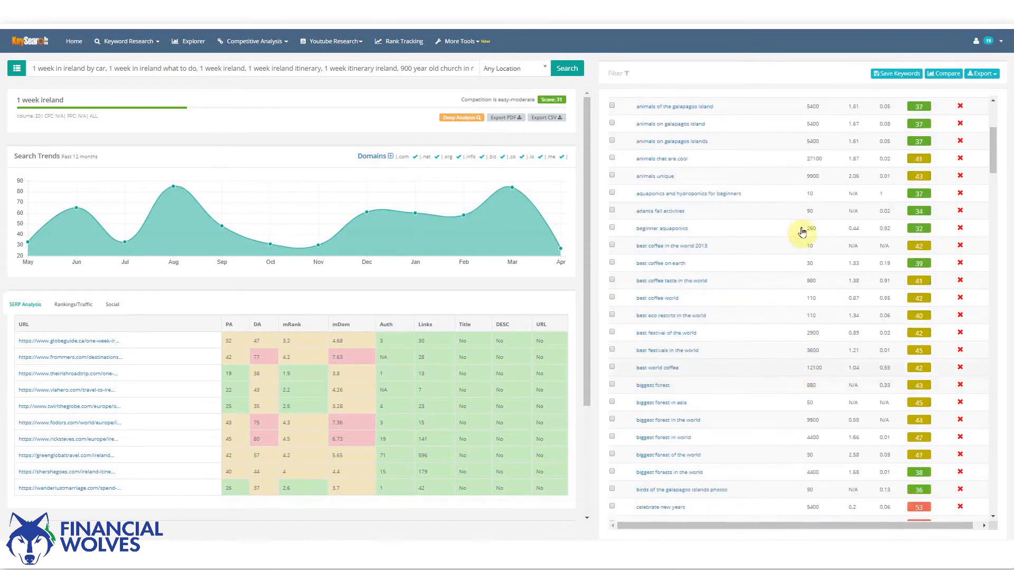
{"action": "scroll", "coordinate": [803, 229], "scroll_direction": "up", "scroll_amount": 5}
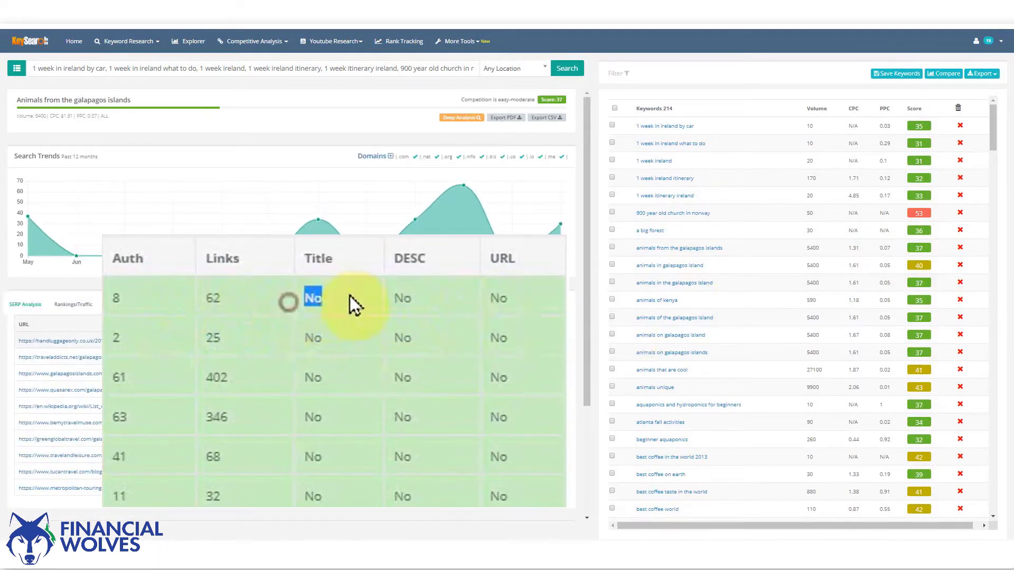
{"action": "left_click_drag", "start_coordinate": [454, 355], "coordinate": [455, 374]}
{"action": "left_click", "coordinate": [484, 402]}
{"action": "scroll", "coordinate": [833, 349], "scroll_direction": "down", "scroll_amount": 4}
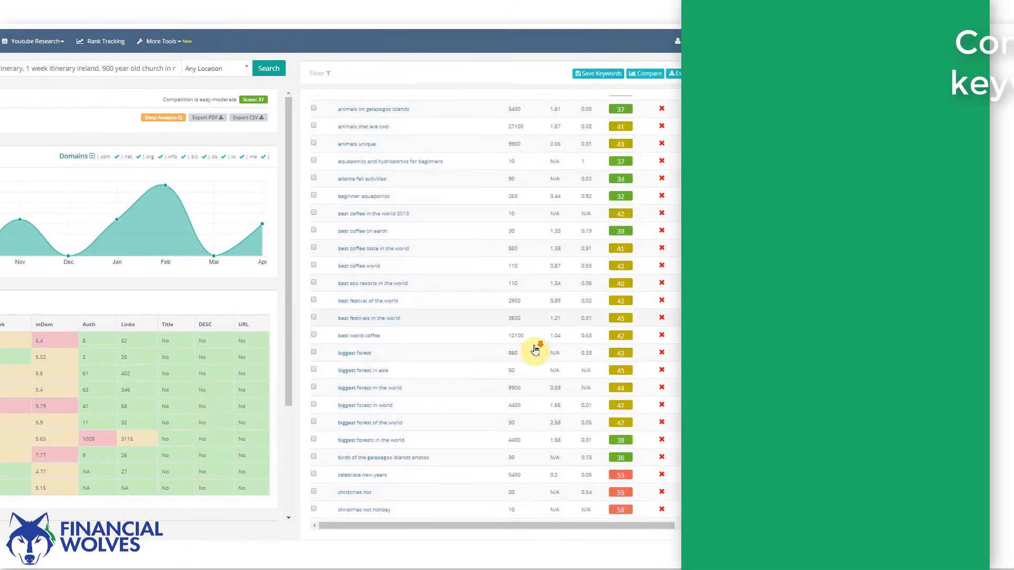
{"action": "scroll", "coordinate": [534, 346], "scroll_direction": "down", "scroll_amount": 2}
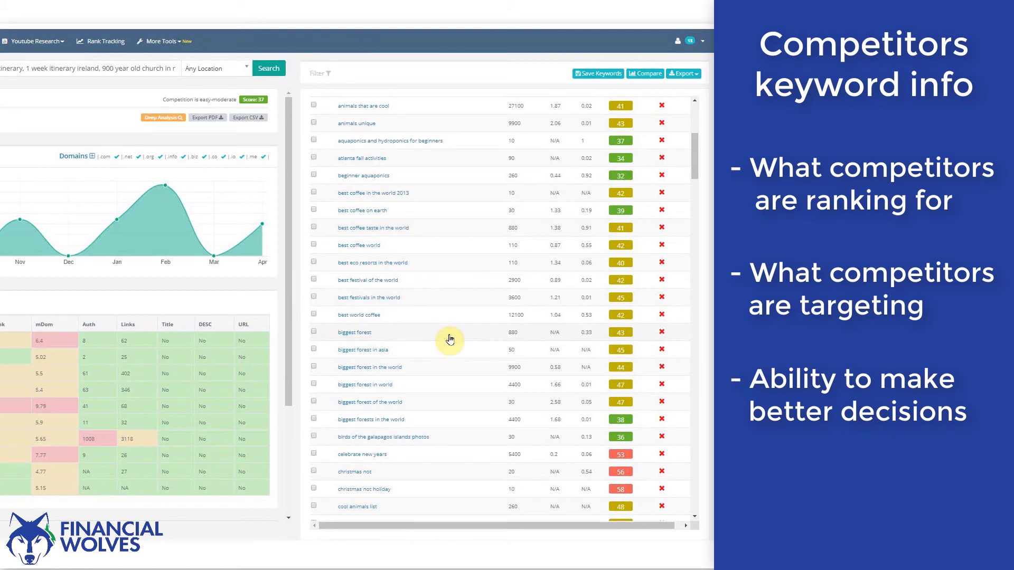
{"action": "scroll", "coordinate": [450, 339], "scroll_direction": "up", "scroll_amount": 5}
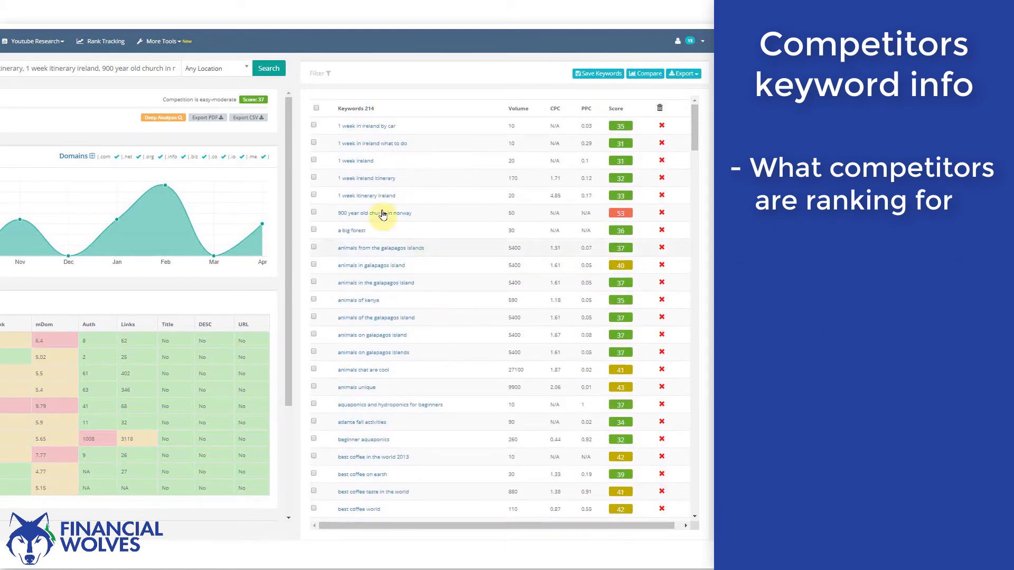
Step: Show the '1 week ireland' Search Engine Keyword Suggestions, such as '1 week ireland tour'
{"action": "left_click", "coordinate": [367, 159]}
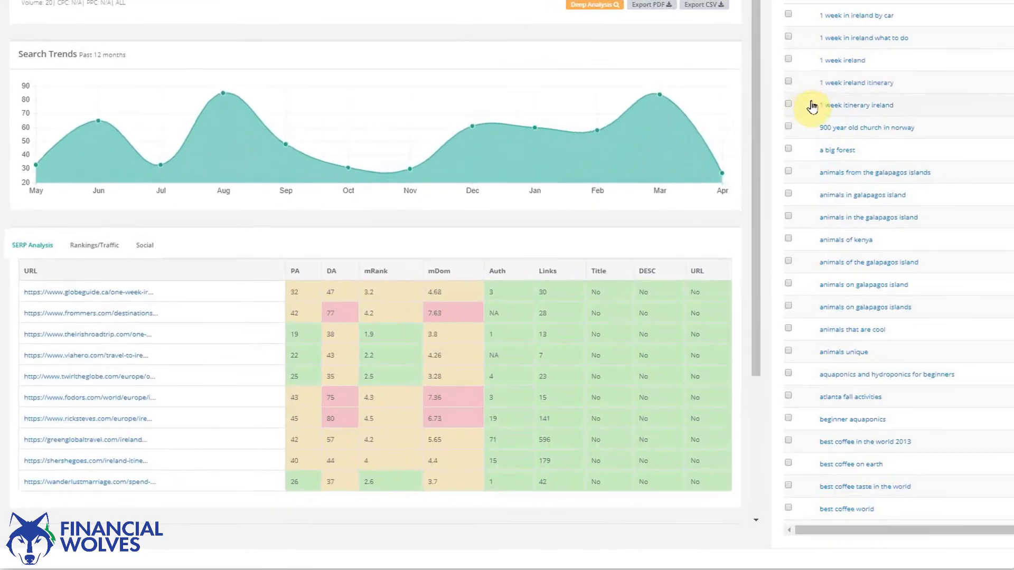
{"action": "scroll", "coordinate": [370, 338], "scroll_direction": "down", "scroll_amount": 5}
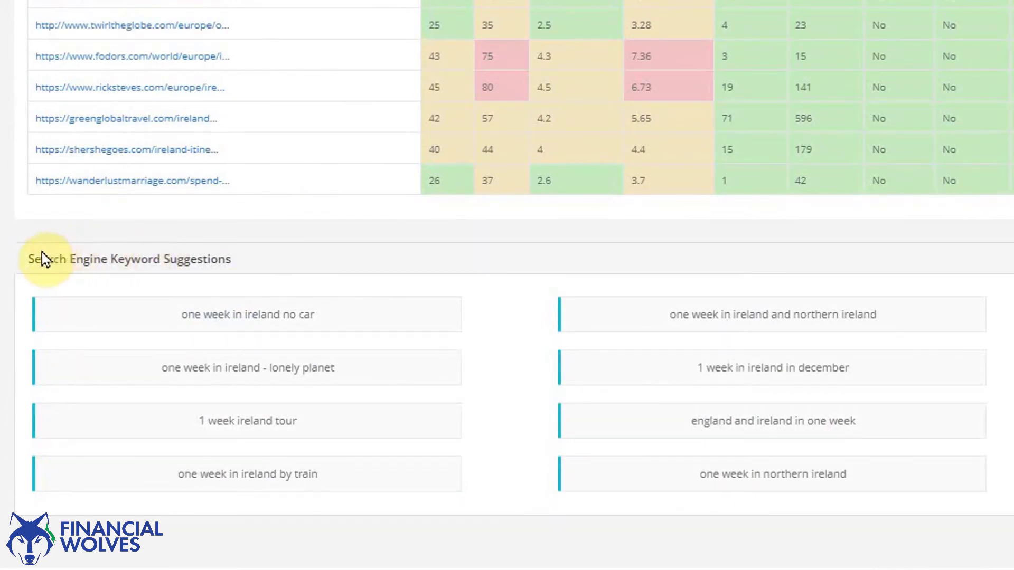
{"action": "left_click_drag", "start_coordinate": [28, 261], "coordinate": [242, 261]}
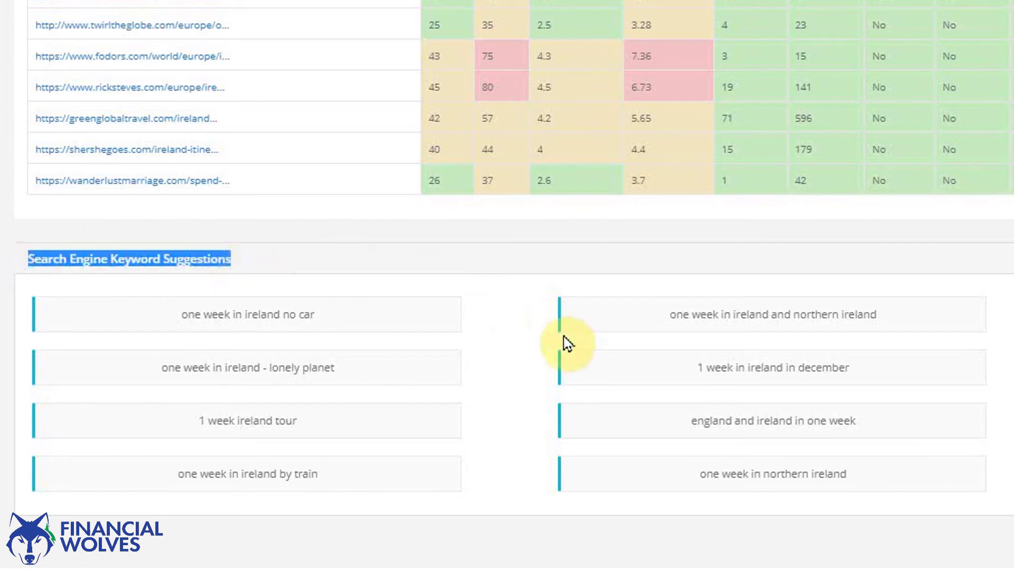
Step: Score 'one week in northern ireland' (31) and view its SERP results and follow-up suggestions
{"action": "left_click", "coordinate": [703, 488]}
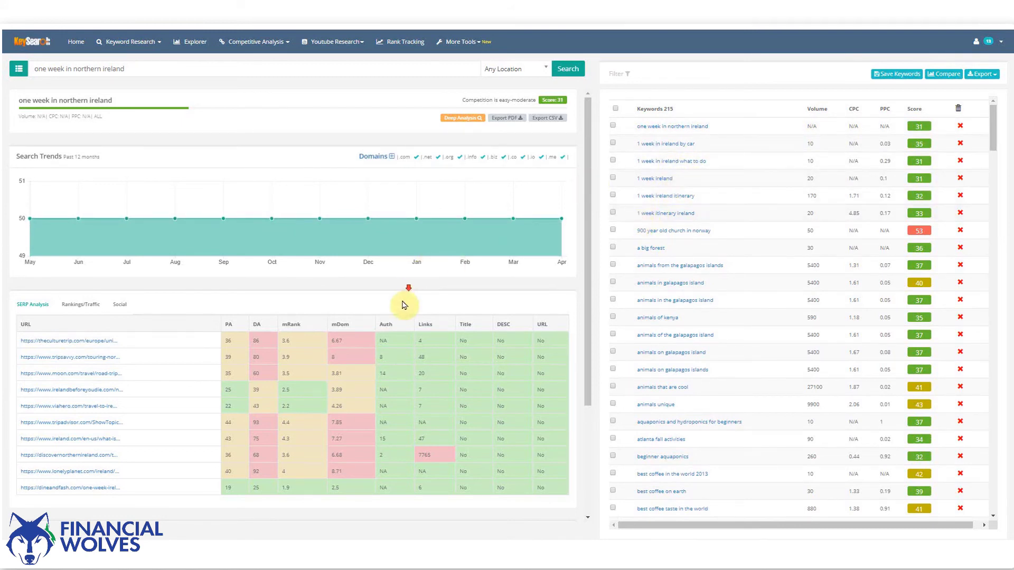
{"action": "scroll", "coordinate": [403, 302], "scroll_direction": "down", "scroll_amount": 3}
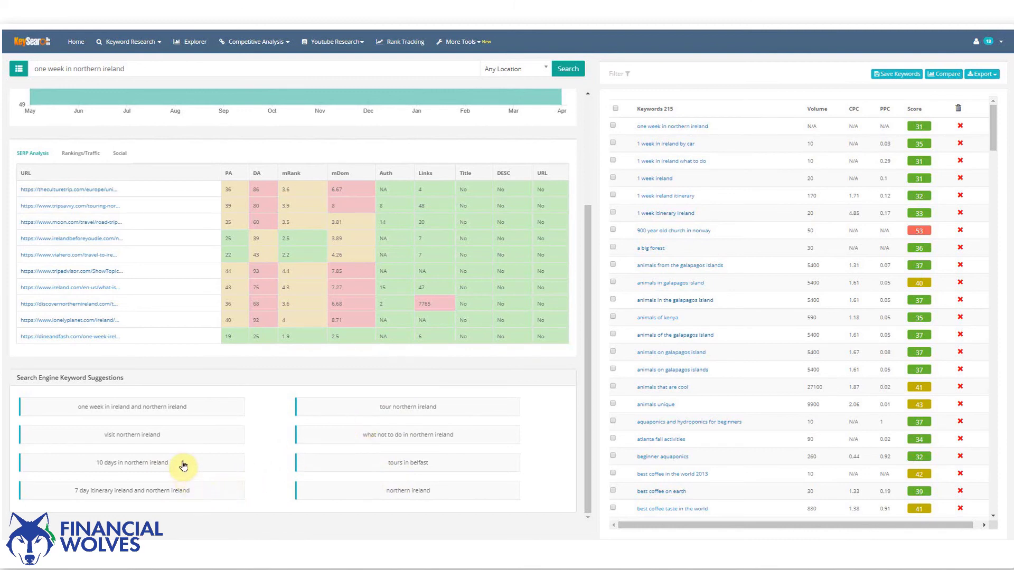
Step: Score '10 days in northern ireland' (31) and view suggestions like 'ireland itinerary 10 days'
{"action": "left_click", "coordinate": [165, 460]}
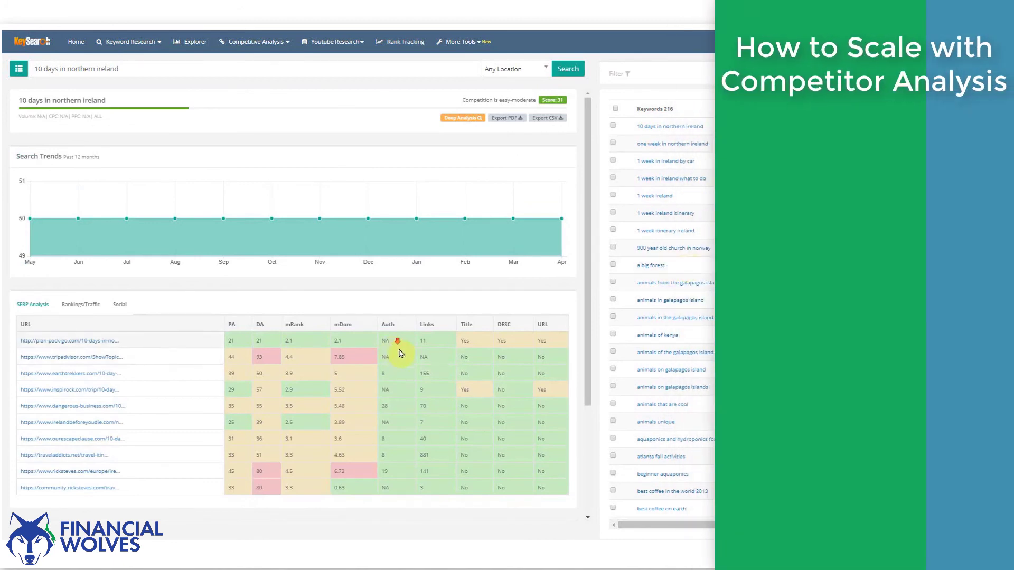
{"action": "scroll", "coordinate": [400, 349], "scroll_direction": "down", "scroll_amount": 3}
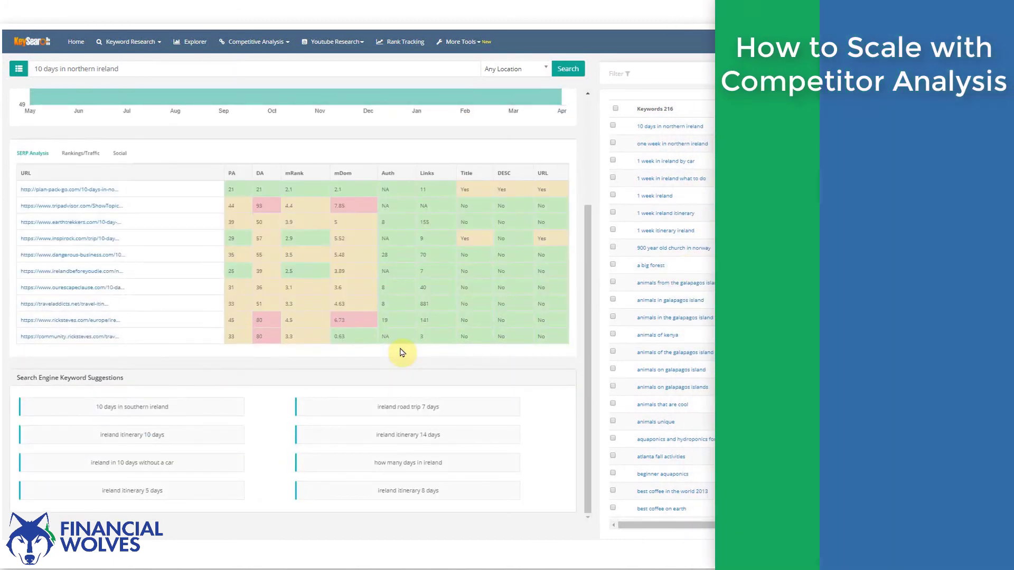